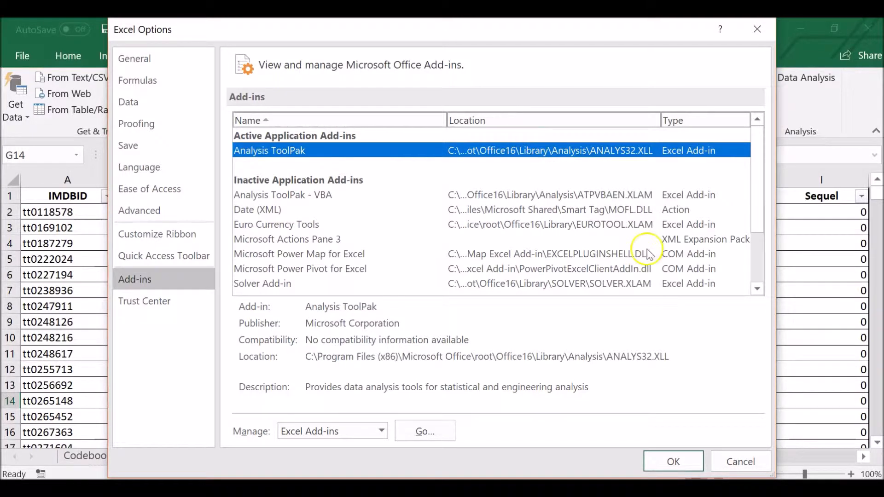
Confirm the Excel add-in options and locate the Data Analysis tool.
click(672, 461)
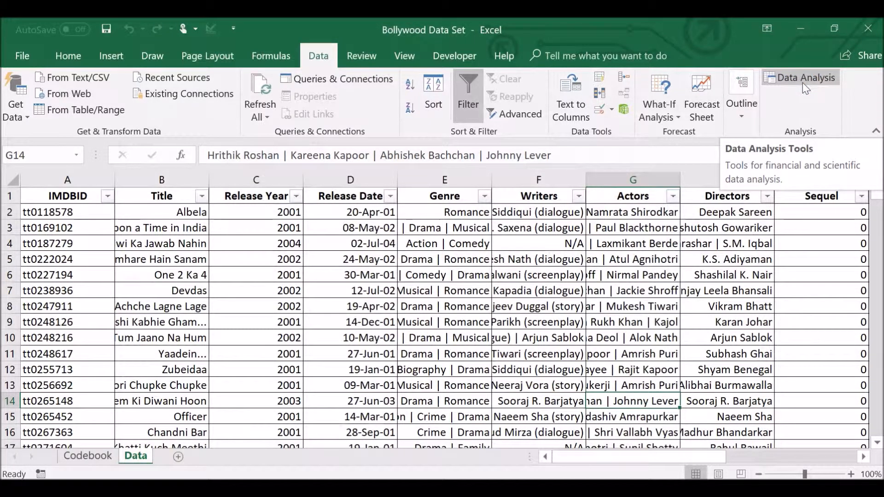
click(823, 79)
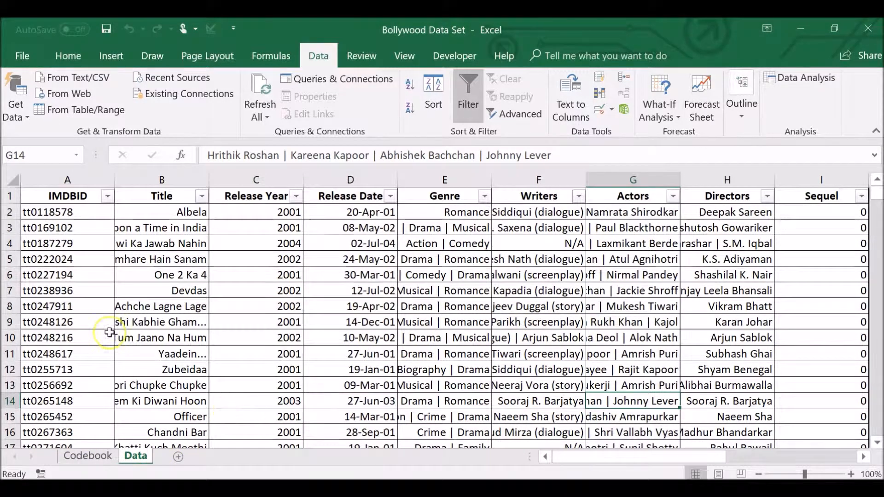
Examine the Codebook sheet's sampling information and the description table of the Data sheet's variables.
click(116, 461)
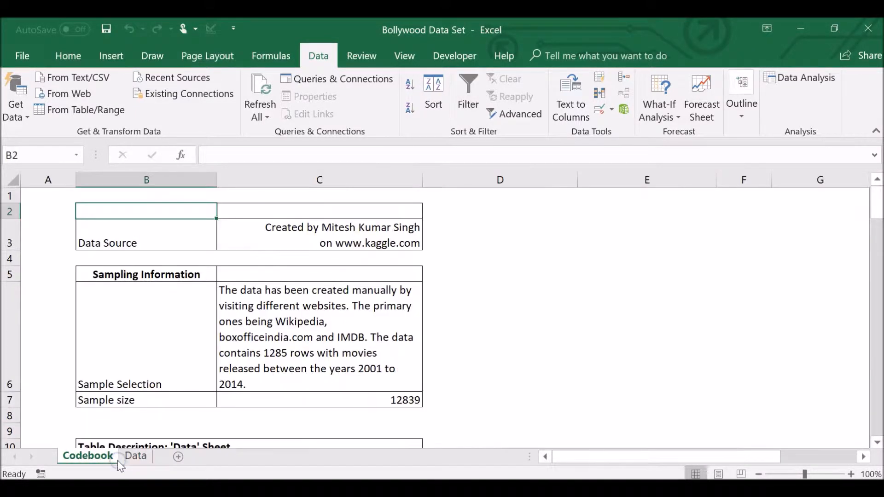
scroll(329, 391, down, 2)
scroll(331, 393, down, 3)
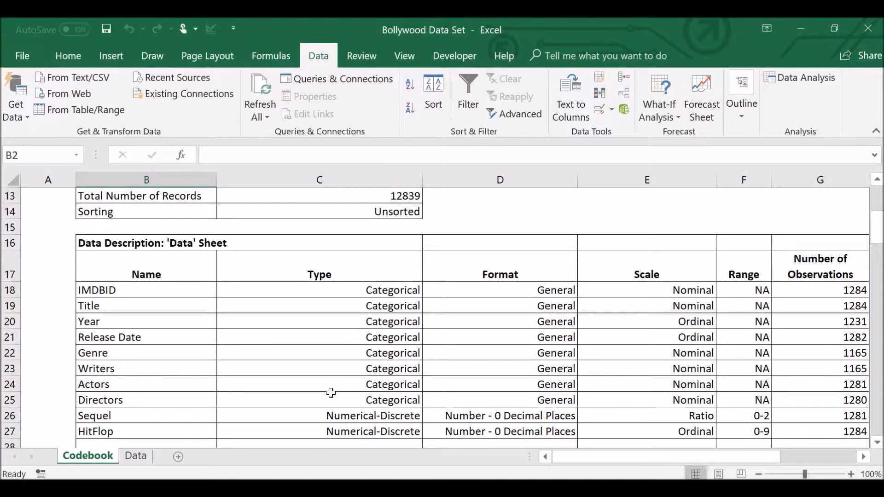
scroll(330, 392, right, 3)
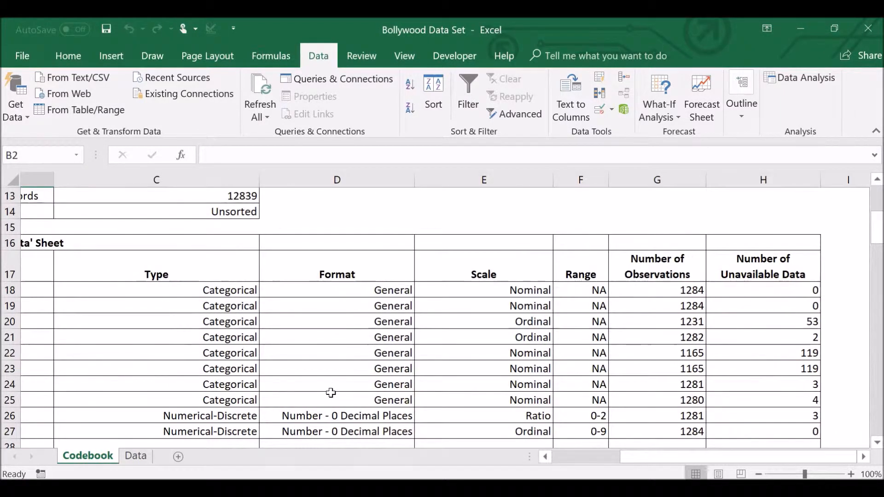
scroll(330, 392, right, 1)
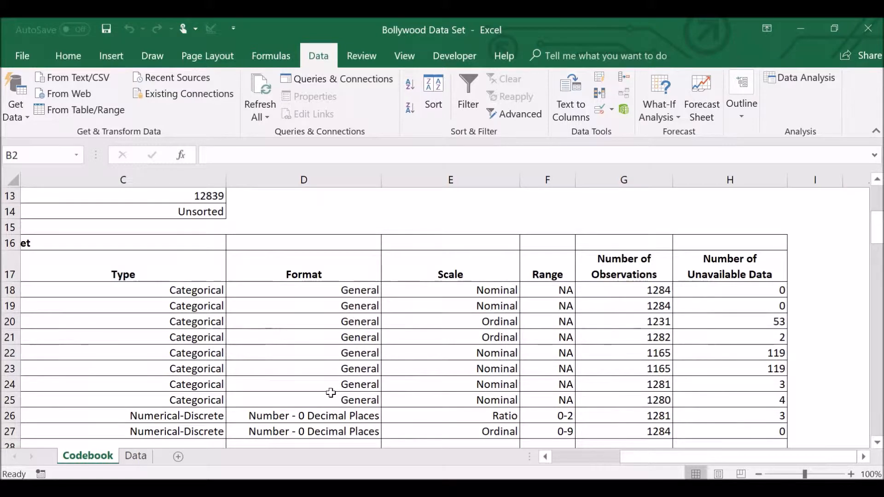
scroll(331, 393, up, 4)
scroll(330, 392, left, 4)
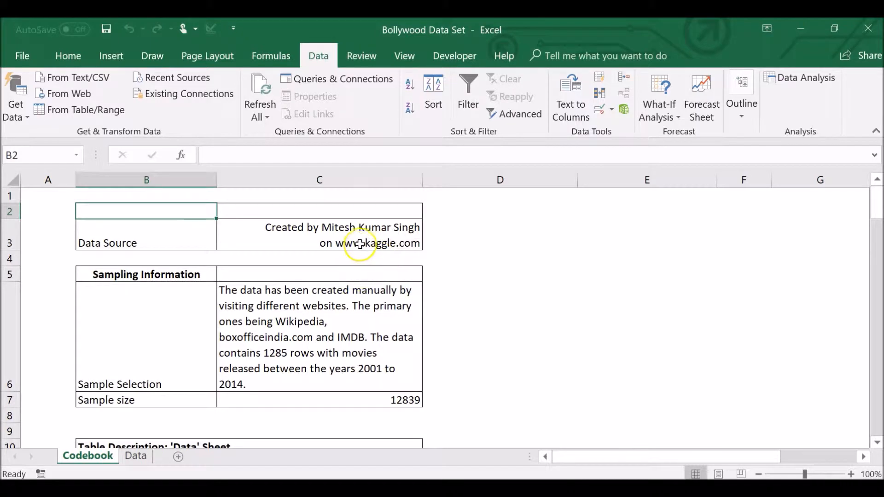
Examine the Data sheet's columns from IMDBID through Title, Release Year, Release Date, Genre and Writers to Actors.
click(138, 456)
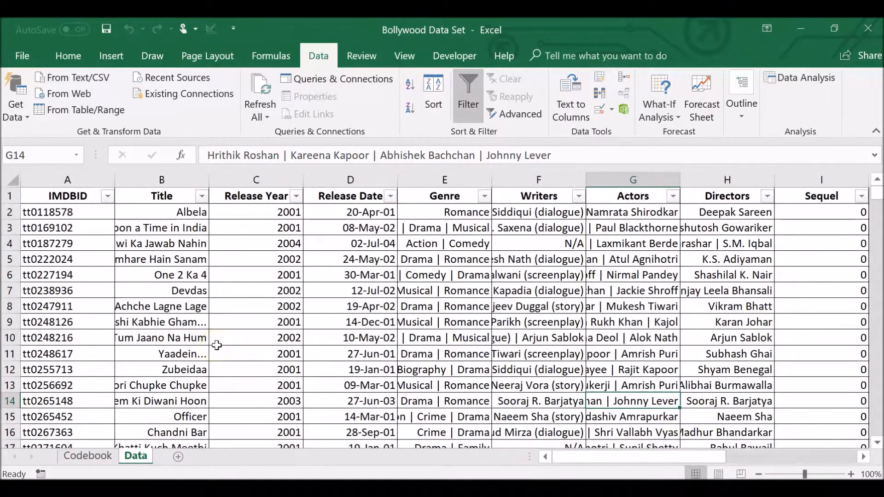
scroll(216, 345, right, 5)
scroll(216, 346, left, 5)
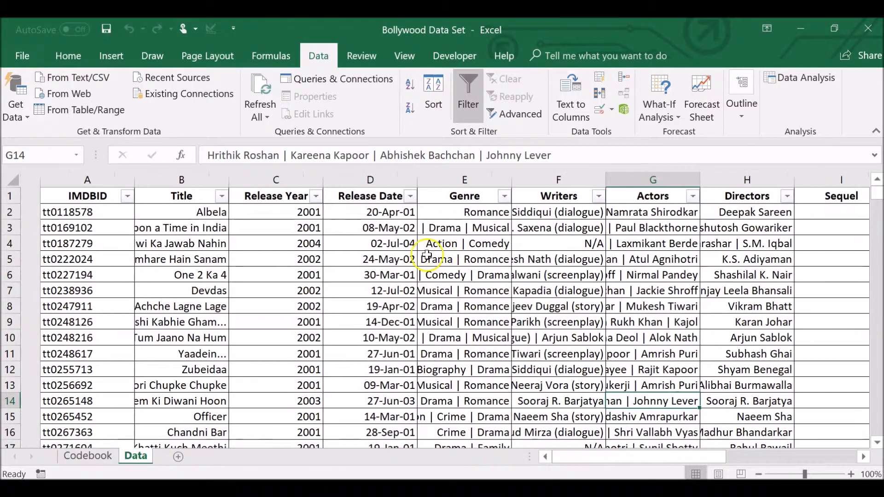
click(68, 198)
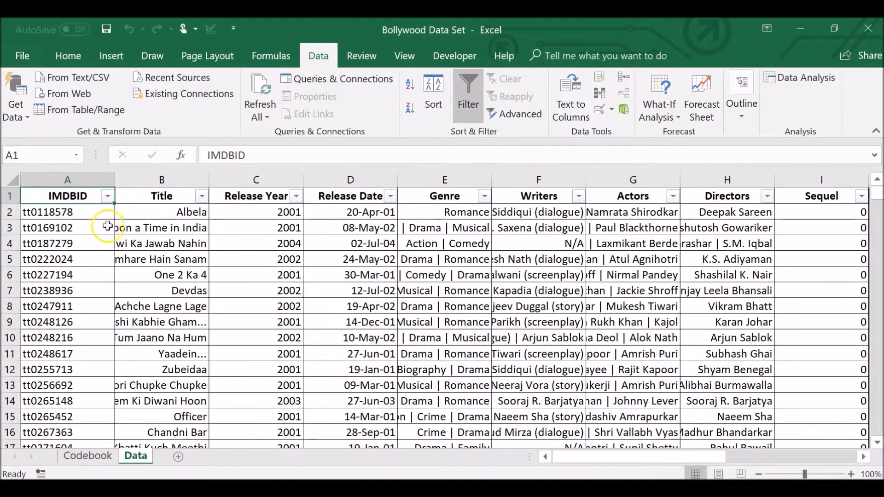
click(176, 227)
click(196, 272)
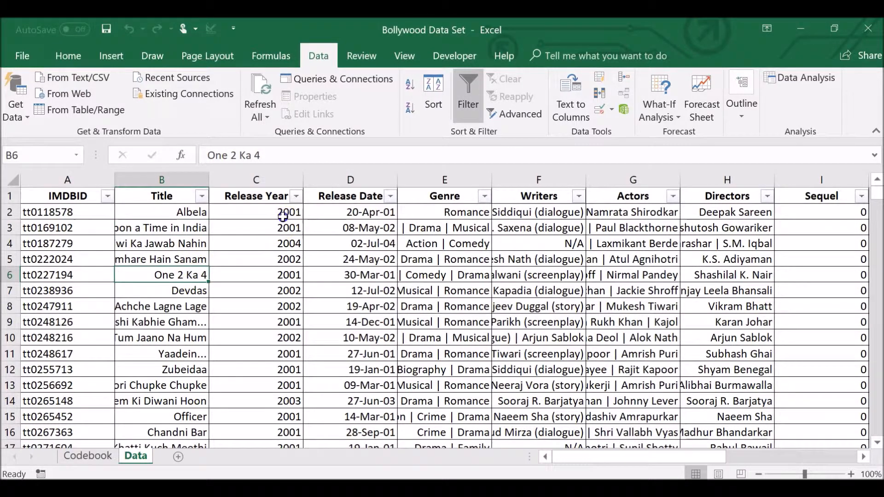
click(255, 212)
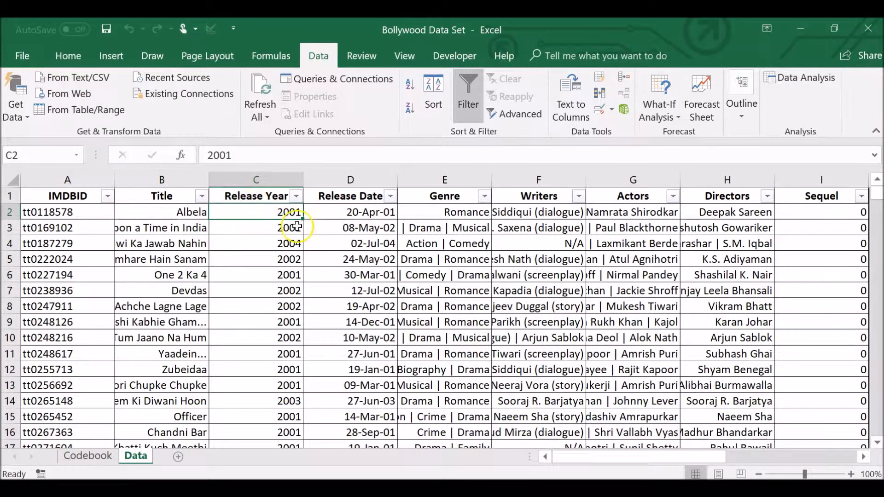
click(347, 227)
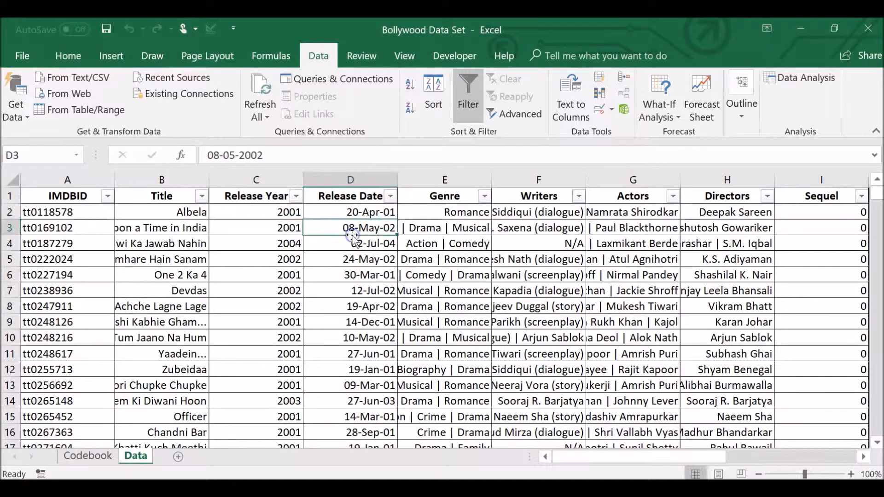
click(479, 211)
click(467, 226)
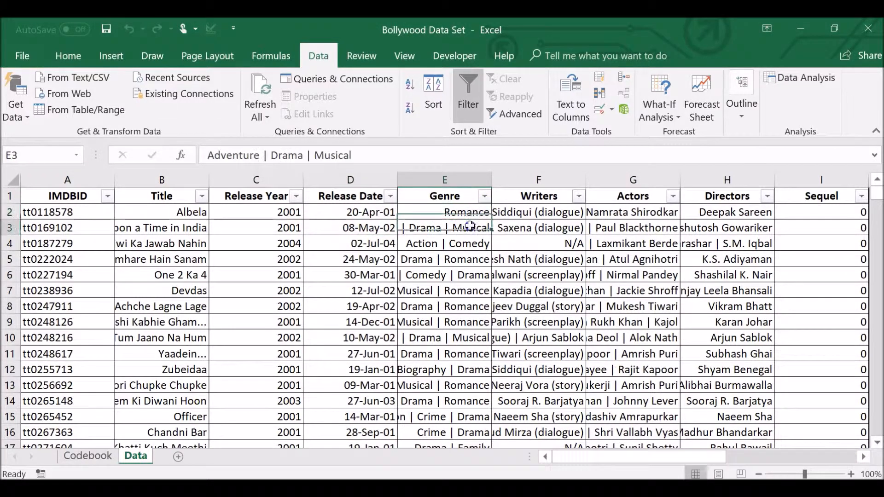
click(512, 211)
click(597, 214)
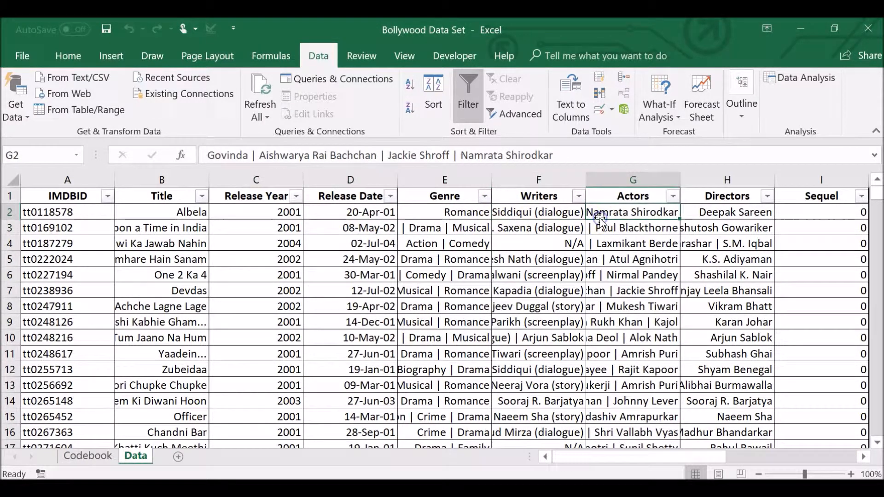
Examine the Sequel and HitFlop columns and the key in columns L and M that explains the HitFlop ratings.
scroll(600, 220, right, 1)
scroll(600, 221, right, 3)
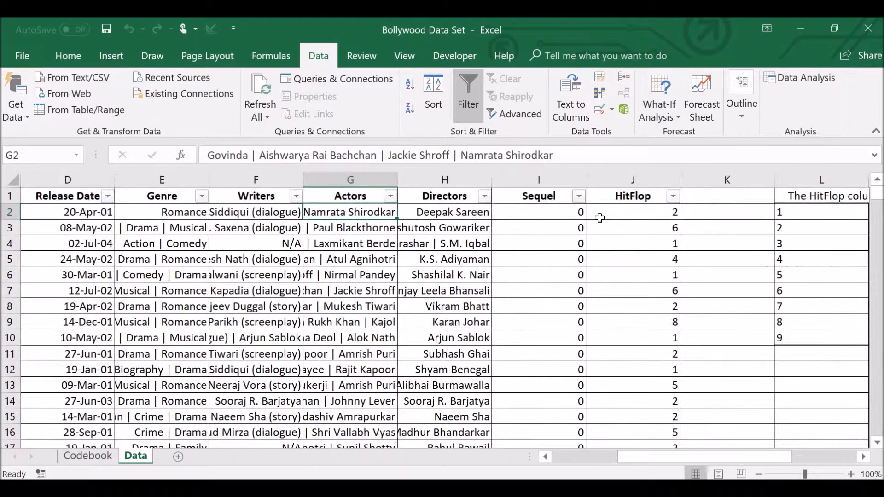
click(573, 215)
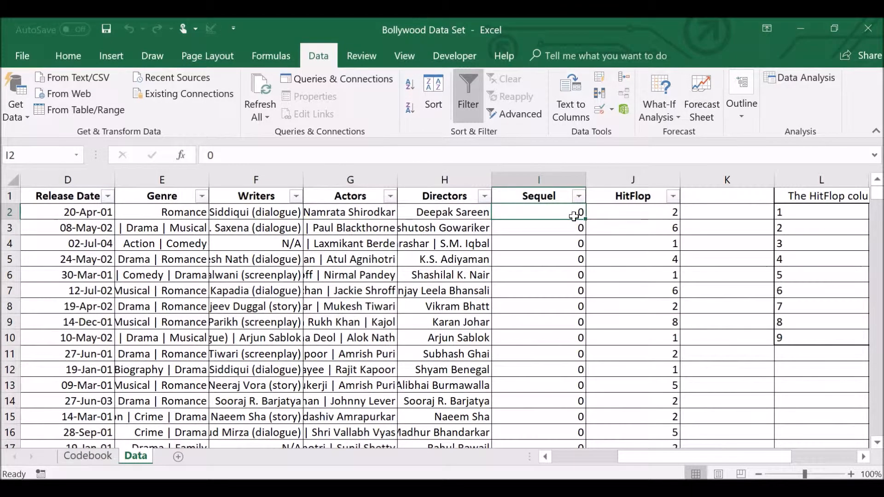
scroll(573, 217, right, 4)
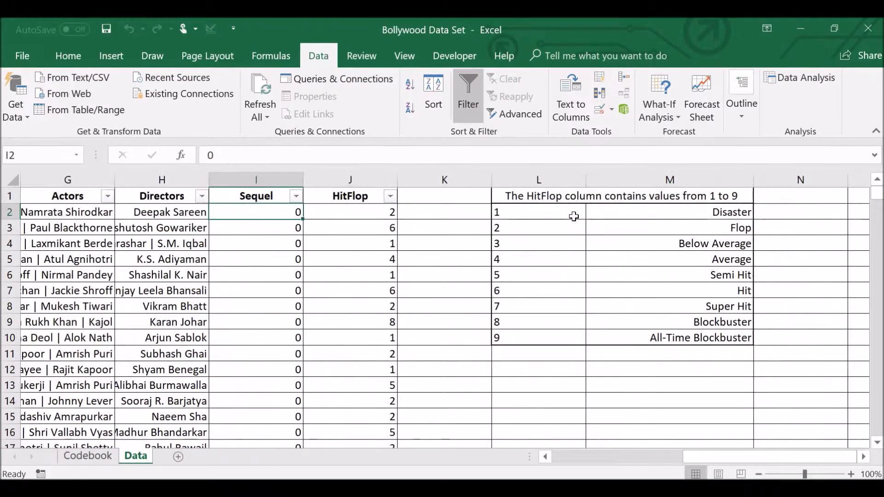
click(378, 212)
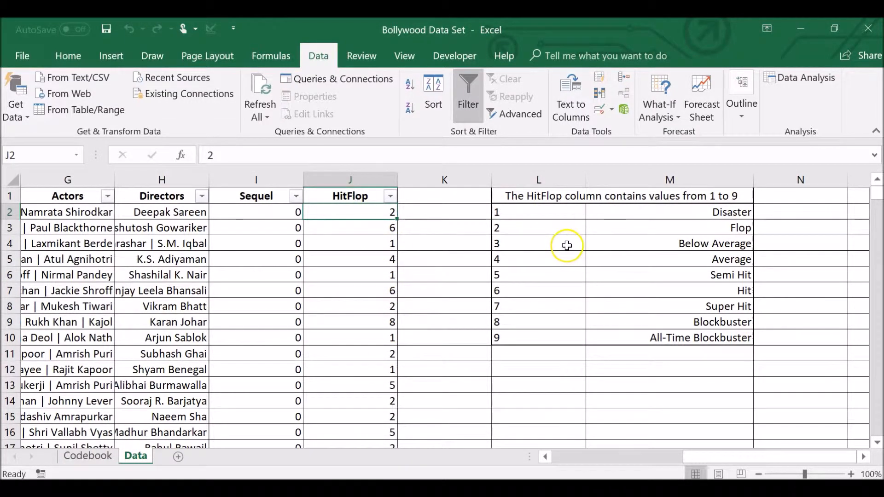
click(539, 214)
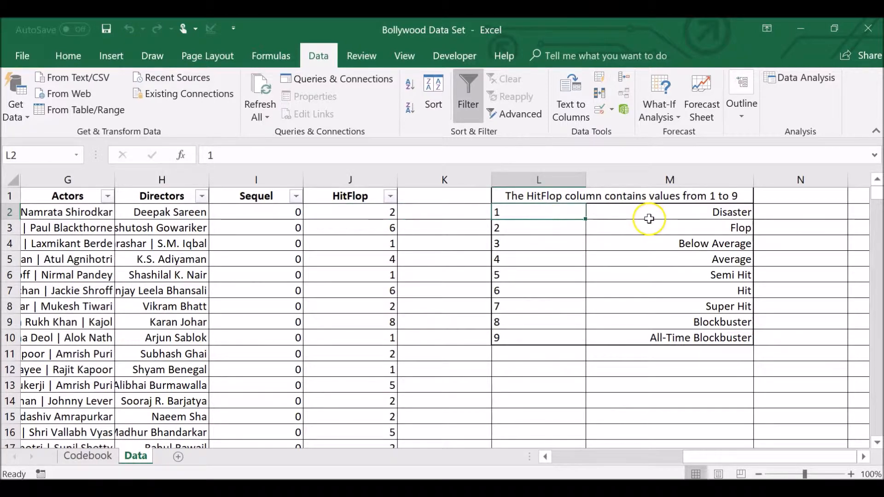
click(650, 245)
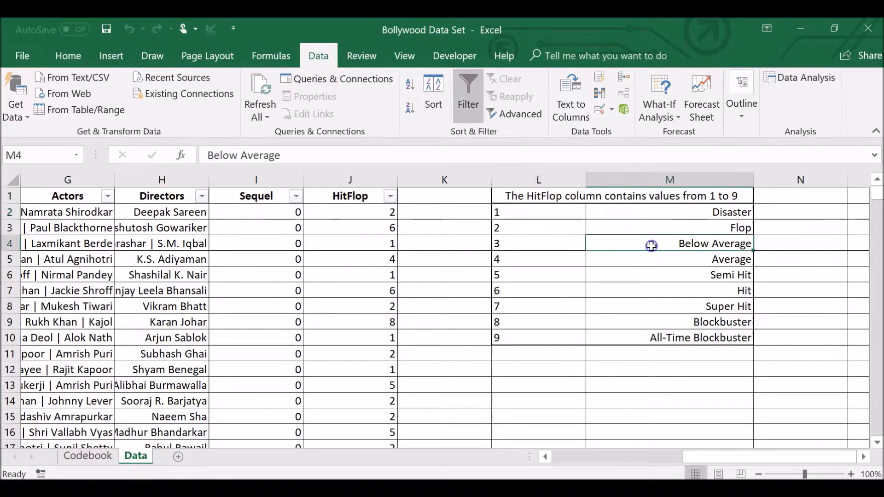
click(541, 273)
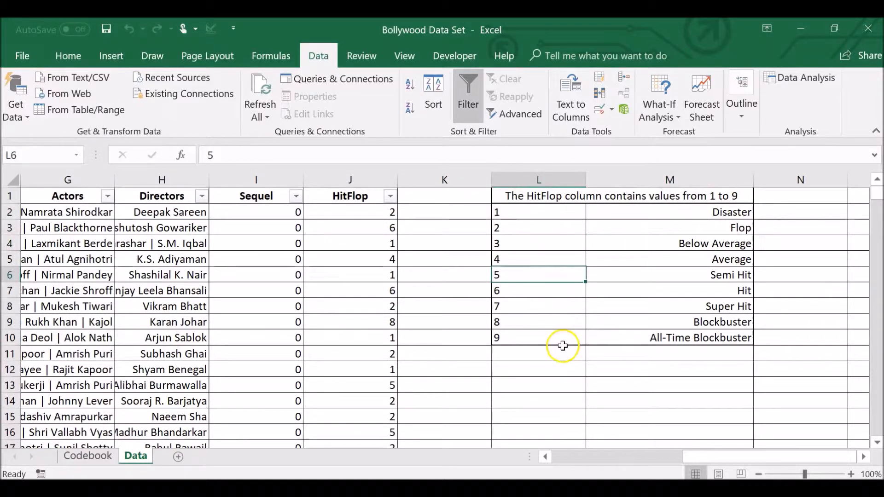
click(564, 325)
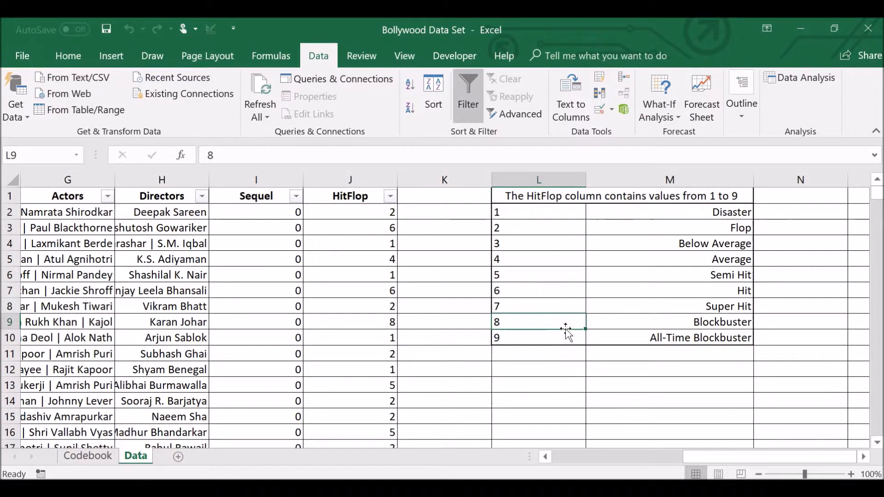
Review the Data sheet's column headers again from Title across to HitFlop and its rating key.
scroll(566, 331, left, 6)
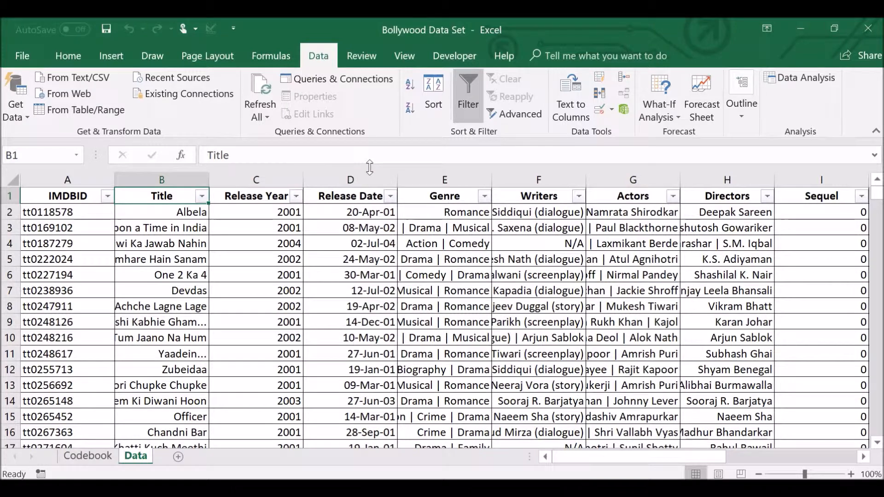
scroll(612, 230, right, 2)
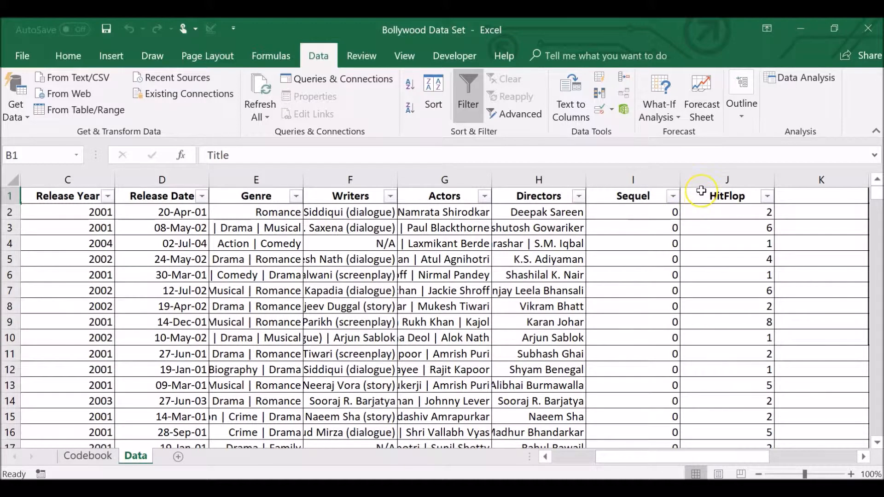
scroll(701, 200, right, 2)
scroll(701, 191, right, 2)
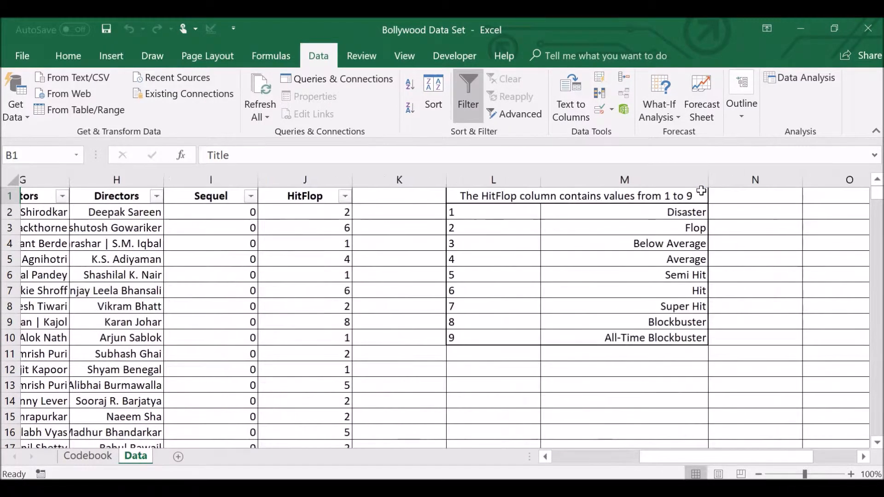
click(323, 197)
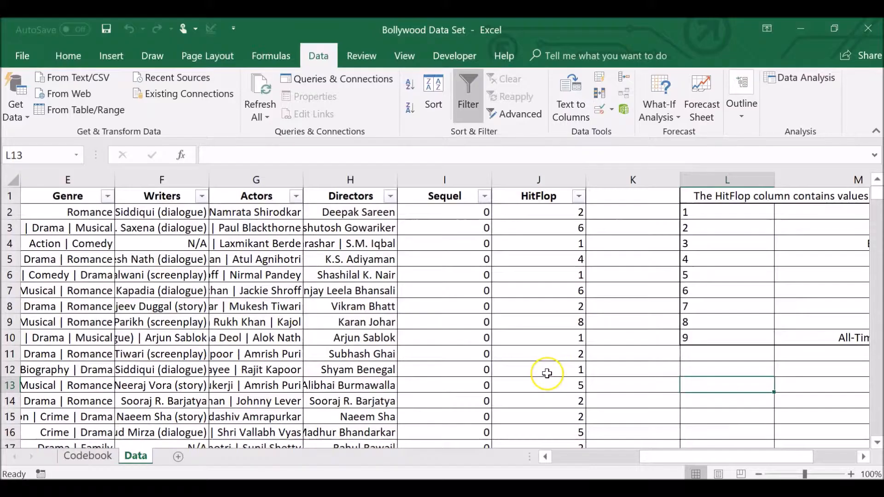
scroll(547, 371, right, 3)
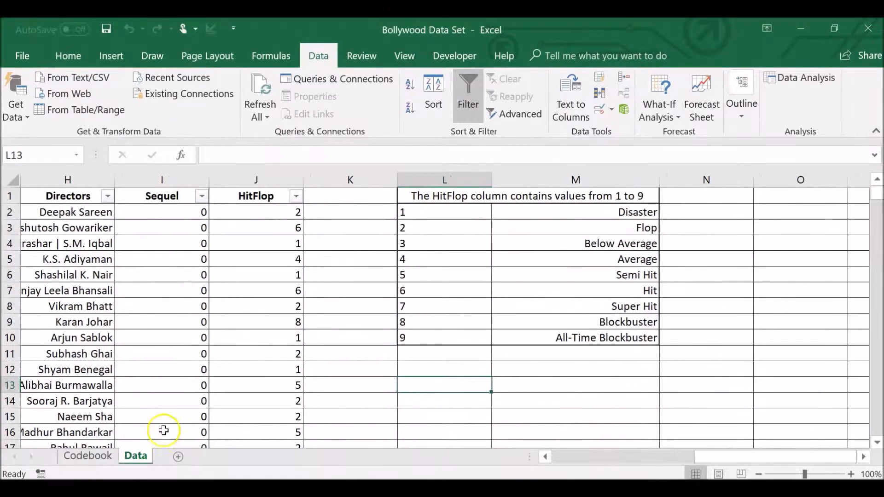
Write a COUNTIF formula in N2 that counts the cells in J2:J1285 matching the rating code in L2.
click(744, 212)
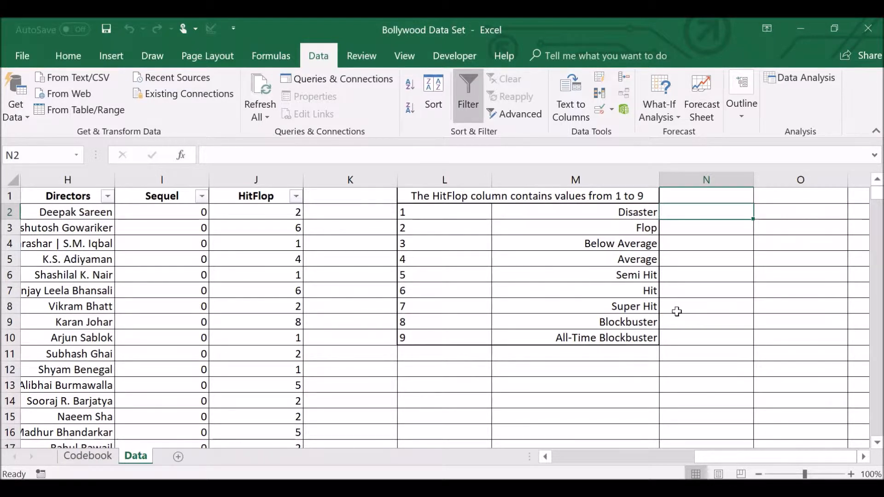
text(=)
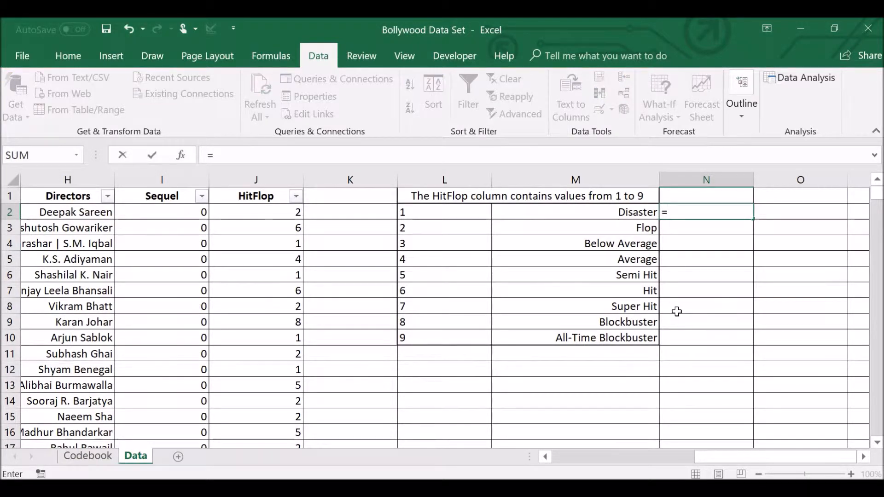
text(coun)
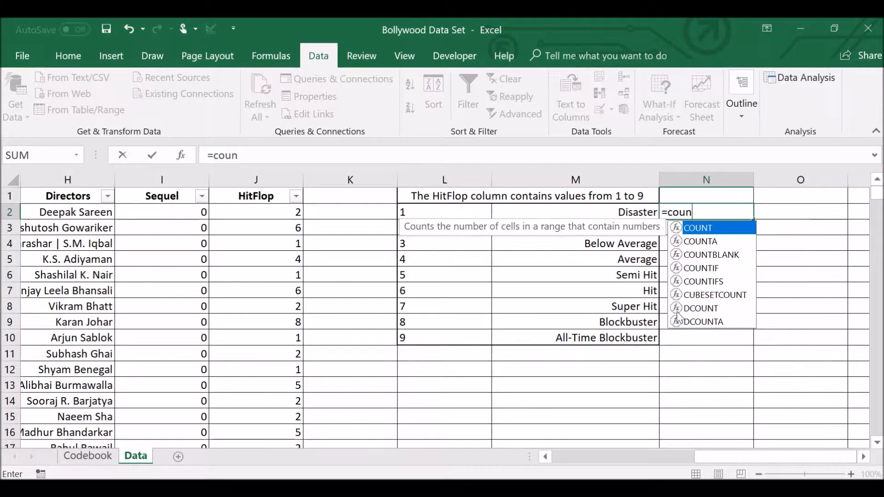
text(tif()
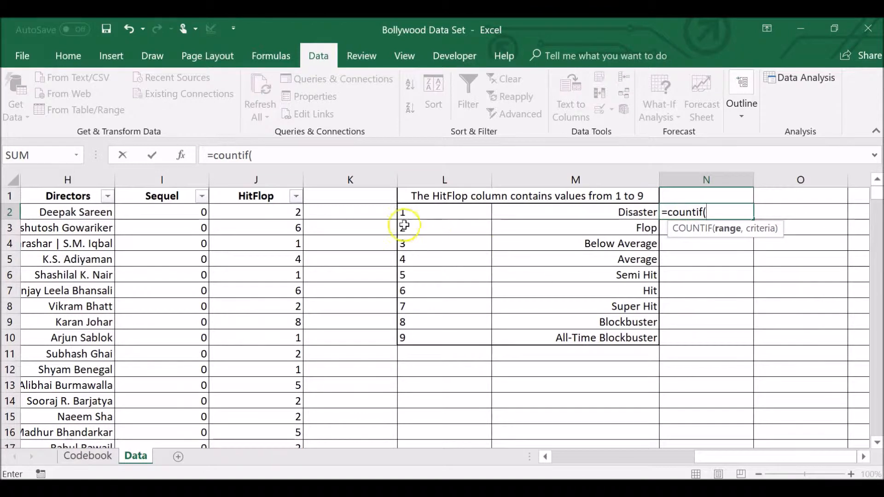
click(288, 213)
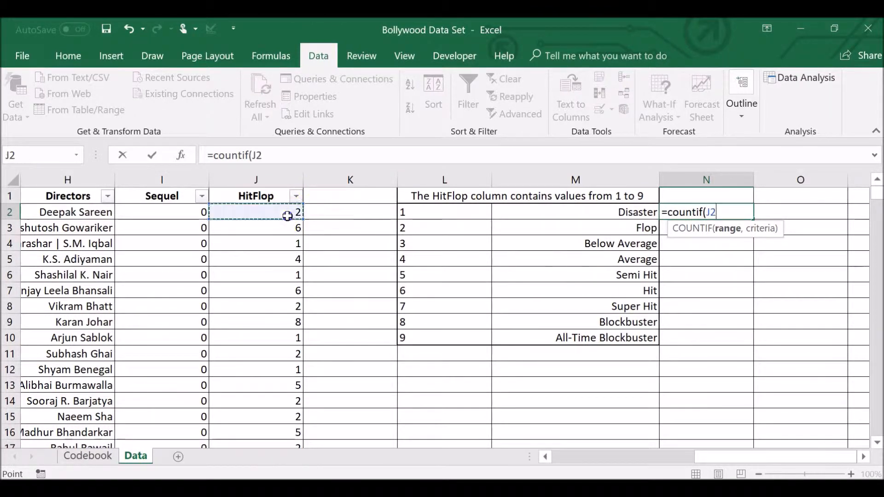
key(ctrl+shift+Down)
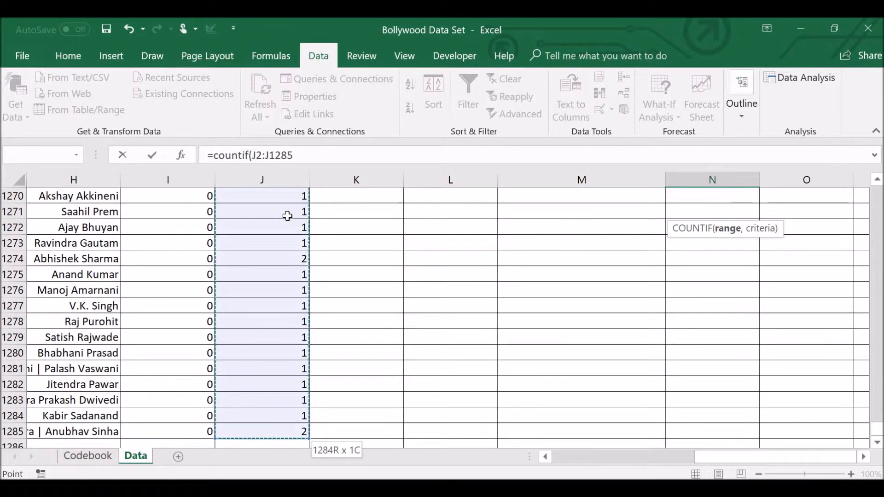
click(316, 156)
text(,)
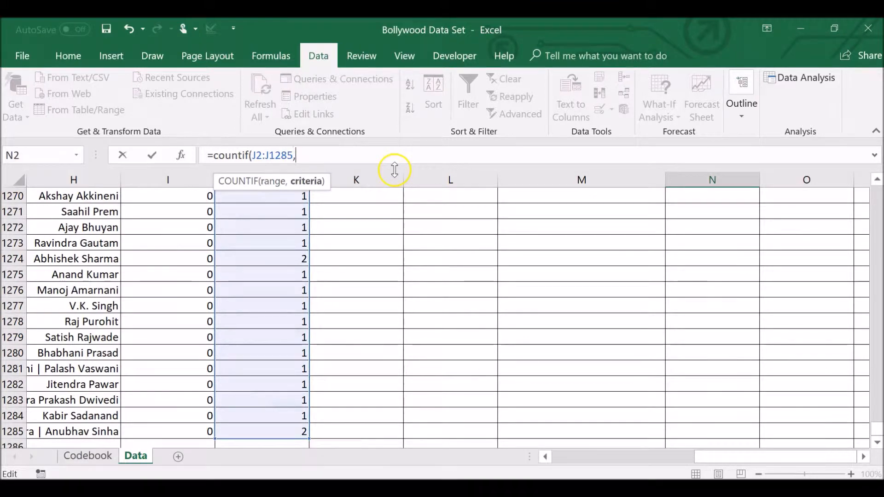
drag(876, 428, 873, 159)
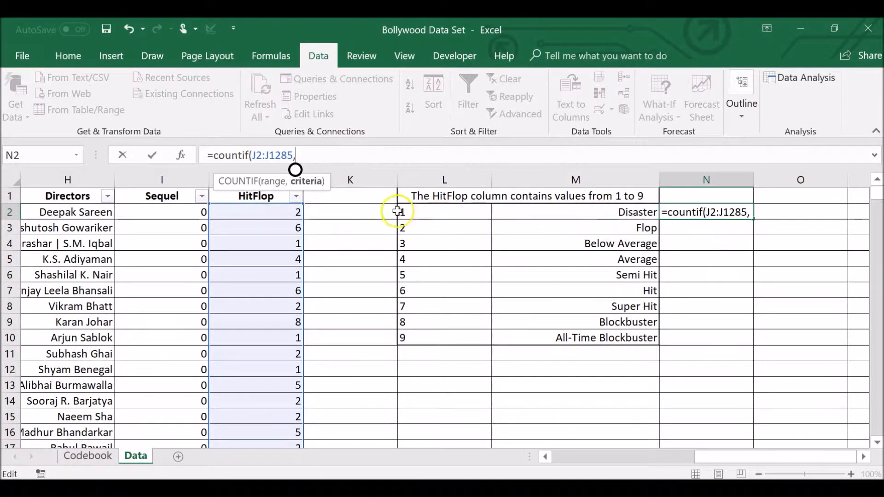
click(466, 209)
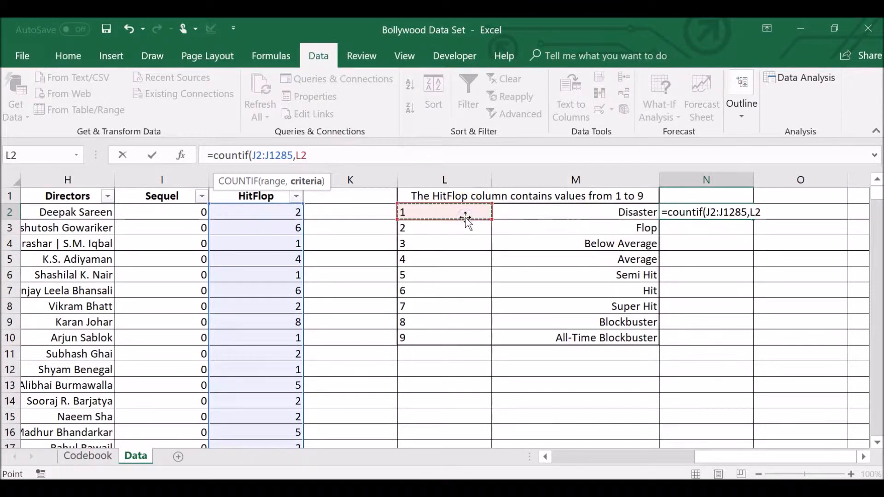
text())
Make the range in N2's formula absolute so that it reads =COUNTIF($J$2:$J$1285,L2), and enter the formula.
click(292, 156)
drag(293, 156, 253, 155)
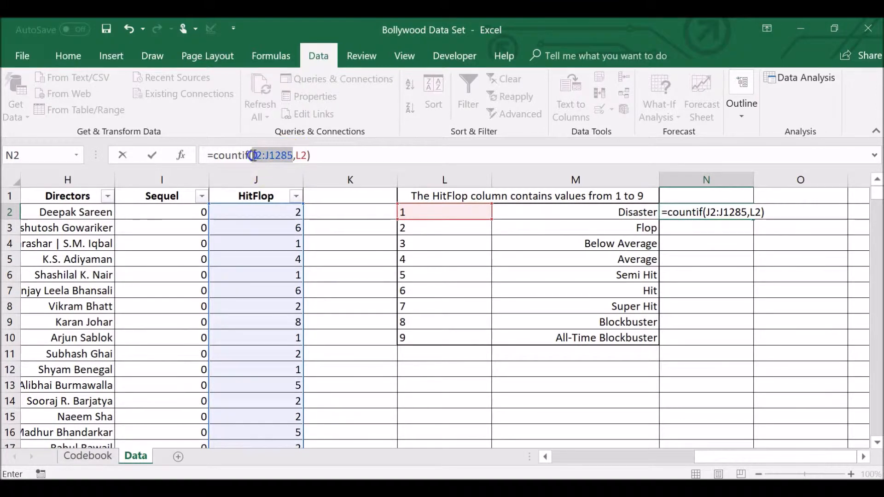
click(253, 156)
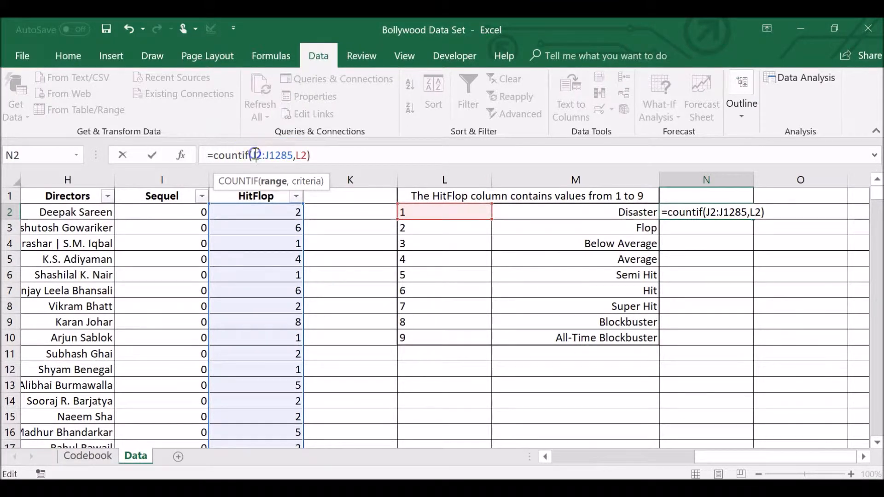
text($)
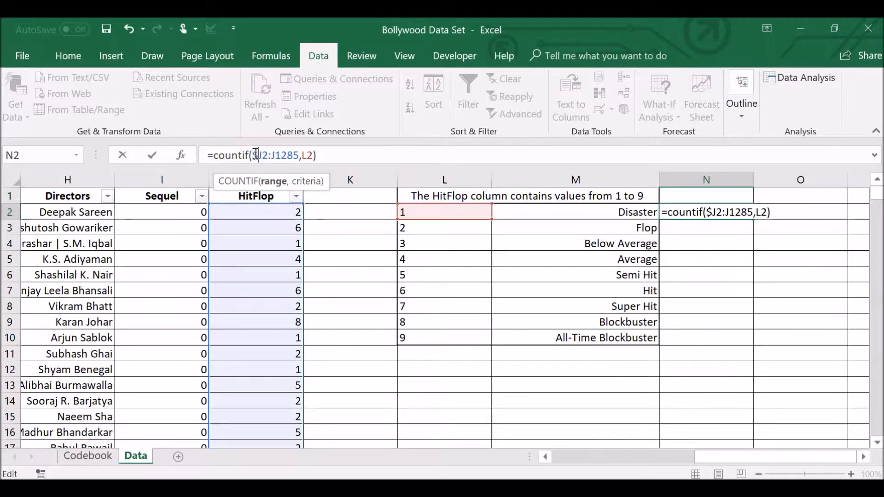
click(263, 155)
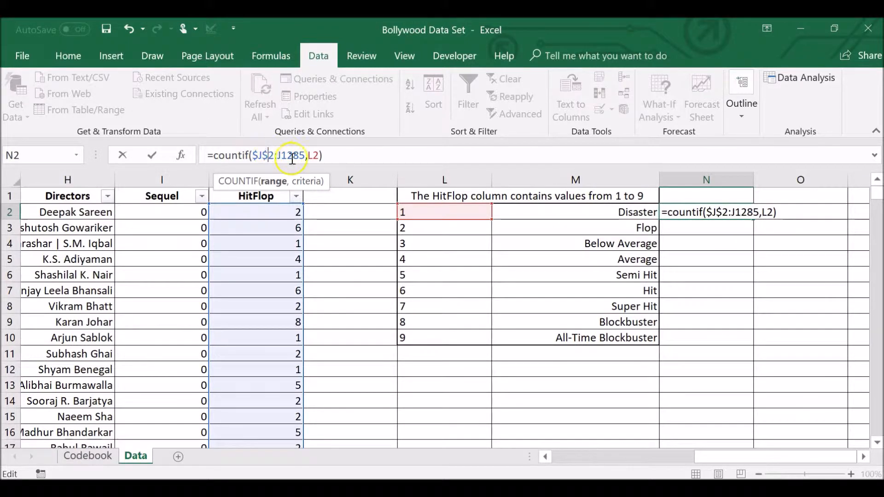
text($)
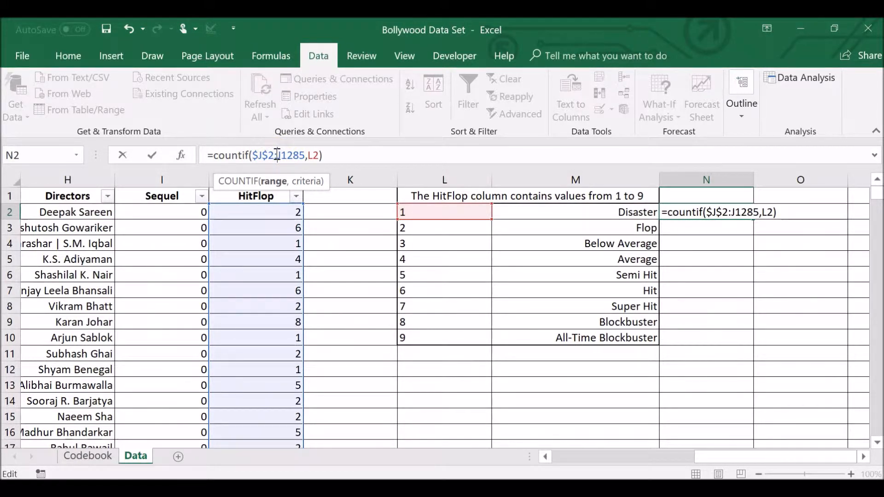
click(278, 156)
text($)
key(Right)
text($)
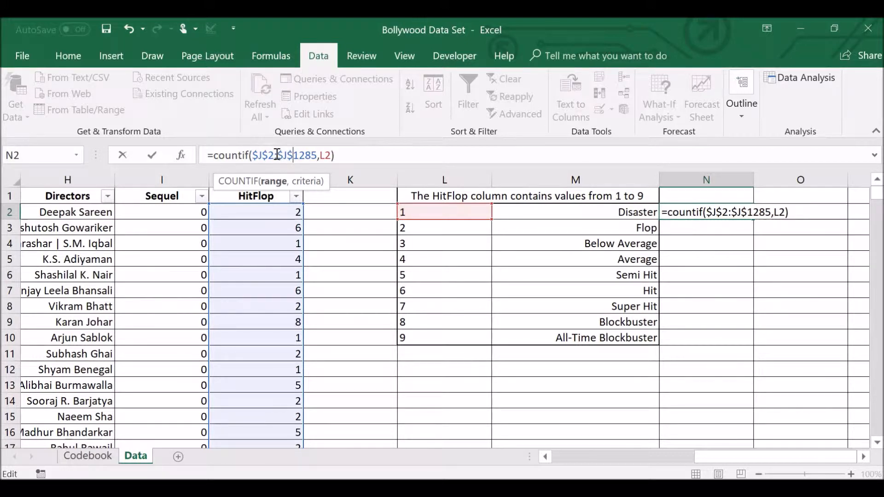
key(Return)
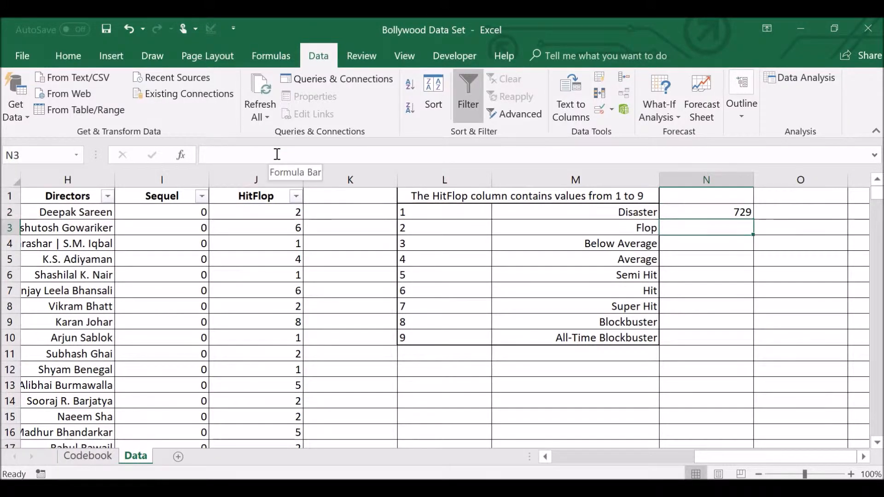
Copy the COUNTIF formula from N2 down through N10 for the remaining HitFlop ratings.
click(700, 213)
key(ctrl+c)
drag(700, 213, 711, 328)
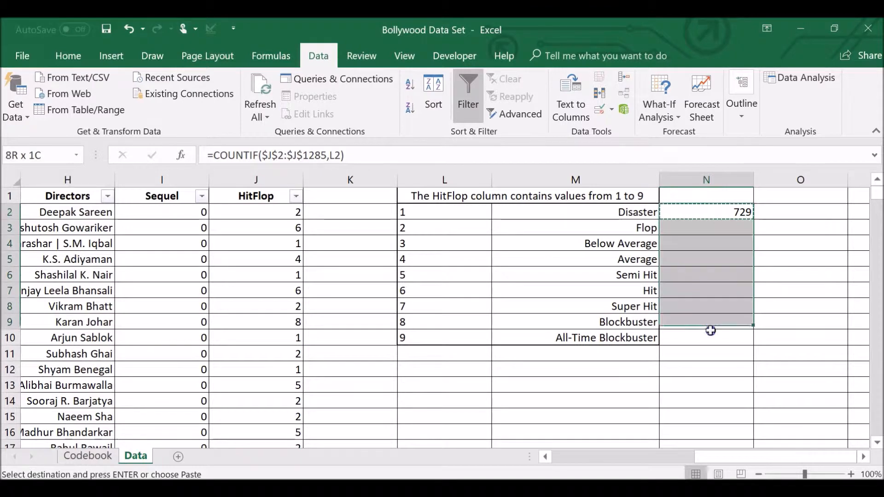
key(ctrl+v)
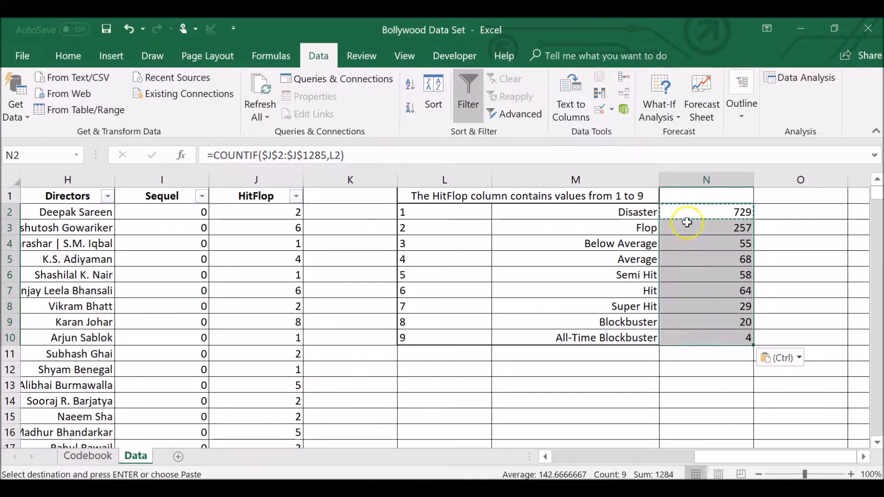
Enter the heading "Frequencies" in N1 above the rating counts.
click(674, 194)
text(Fr)
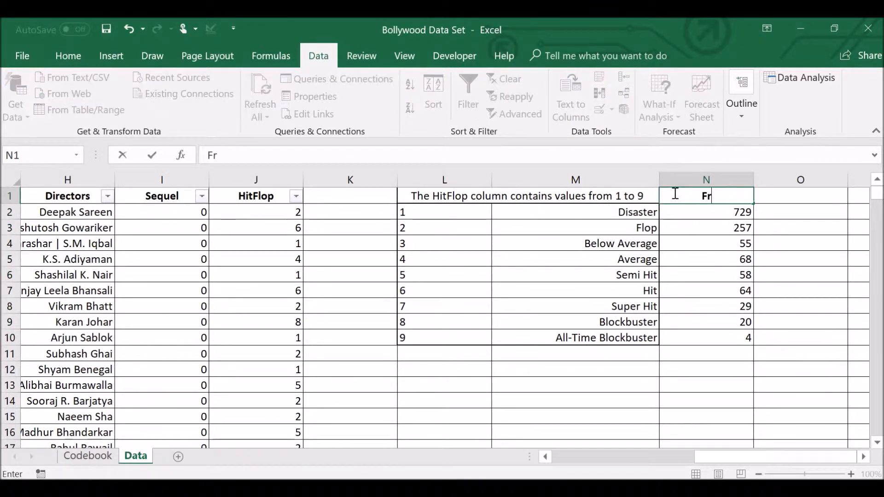
text(equencies)
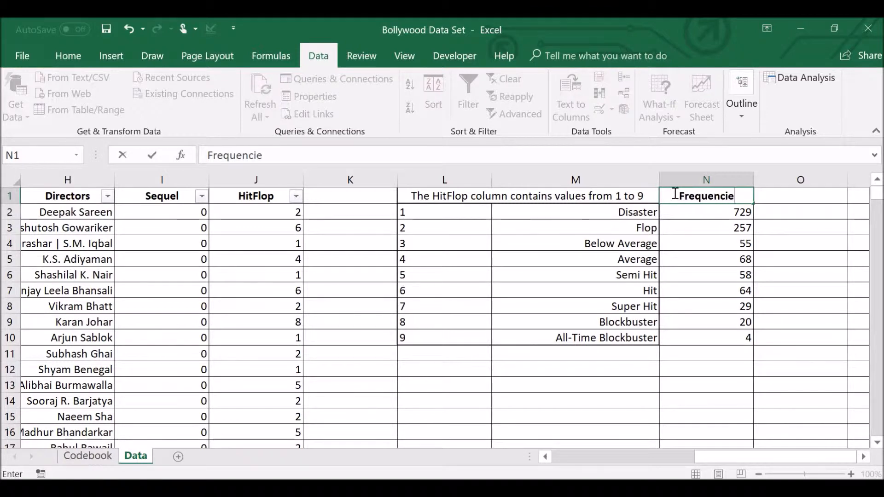
key(Return)
Apply Thick Outside Borders to the frequency column N1:N10.
drag(686, 273, 698, 340)
click(68, 57)
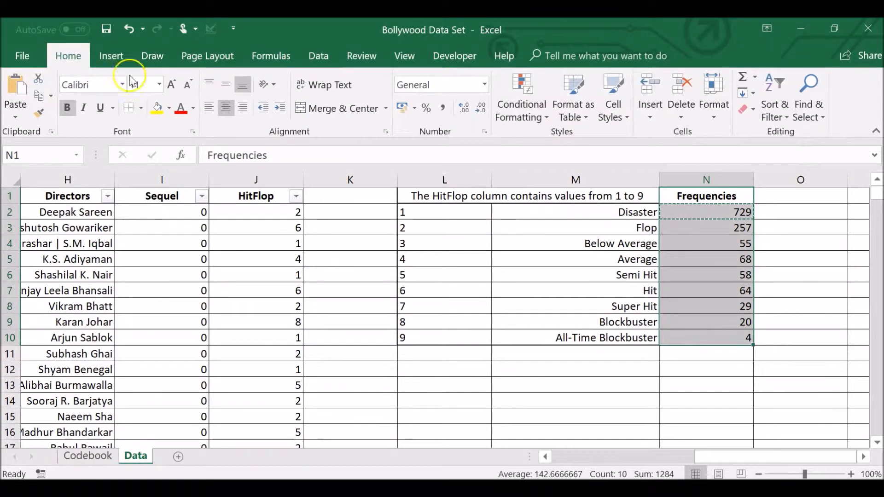
click(141, 108)
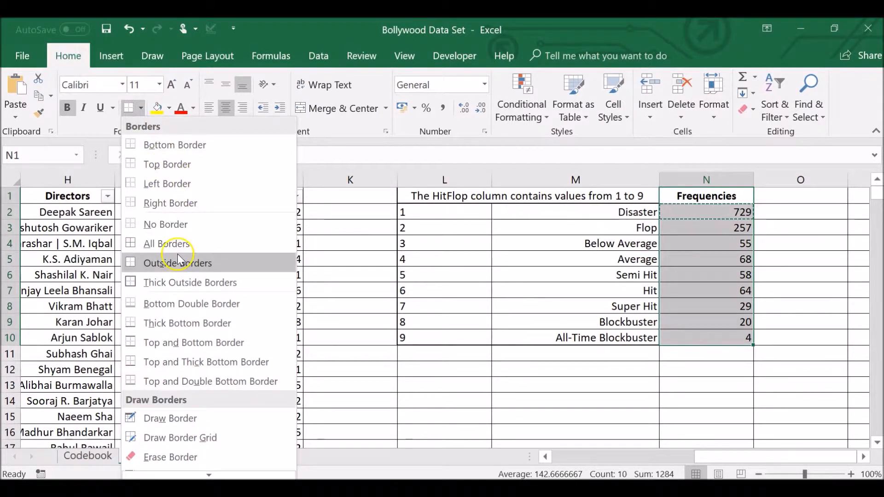
click(179, 281)
click(616, 246)
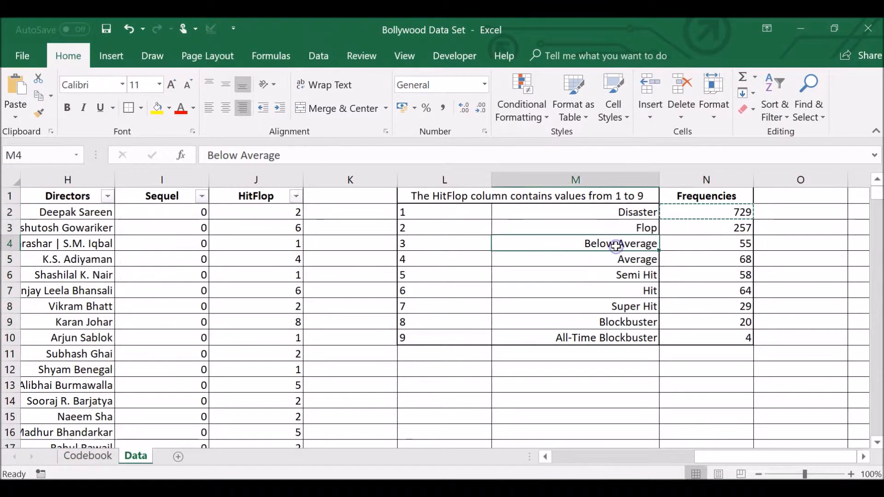
Insert a Scatter with Smooth Lines and Markers chart from L2:L10 and N2:N10 and move it down to about row 5.
click(719, 196)
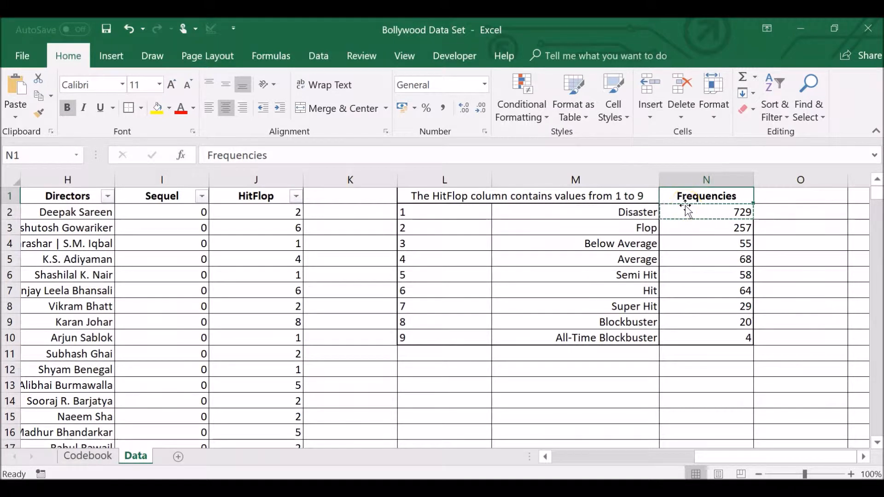
drag(458, 211, 463, 338)
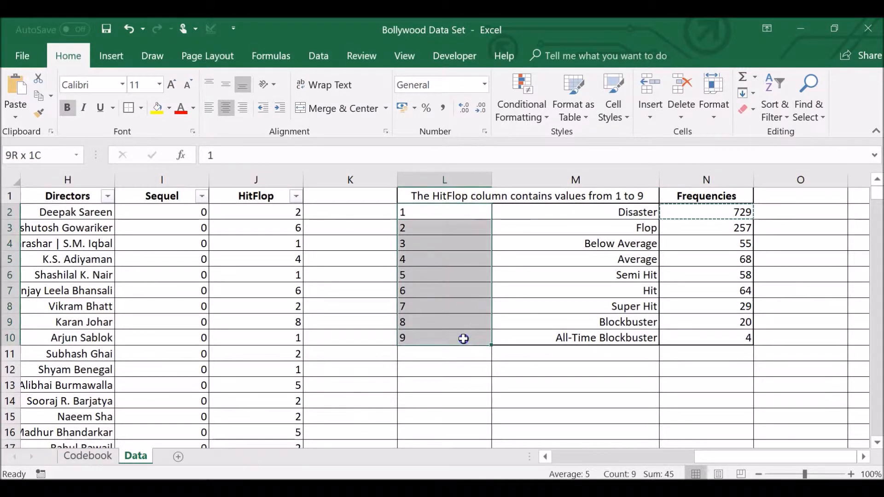
ctrl+drag(719, 211, 724, 337)
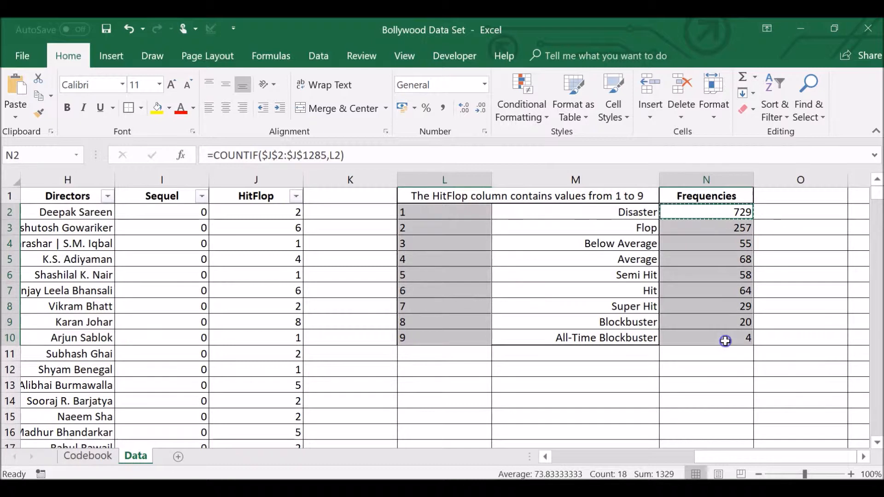
click(123, 55)
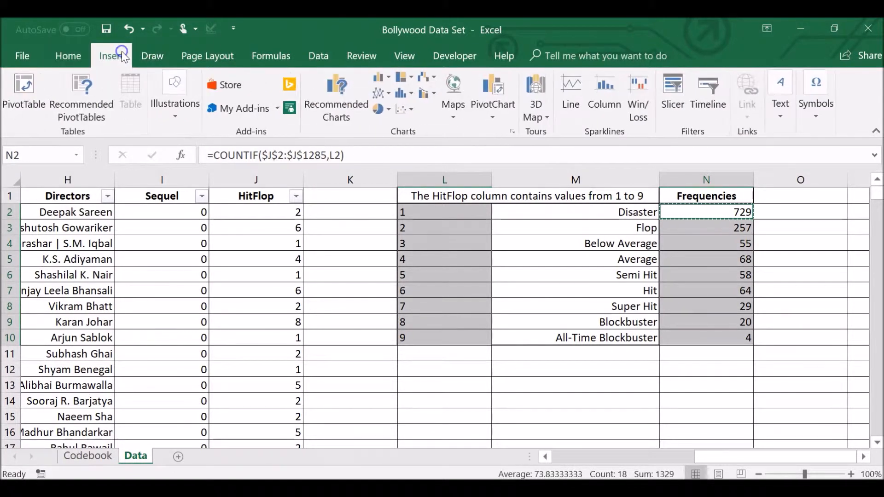
click(400, 110)
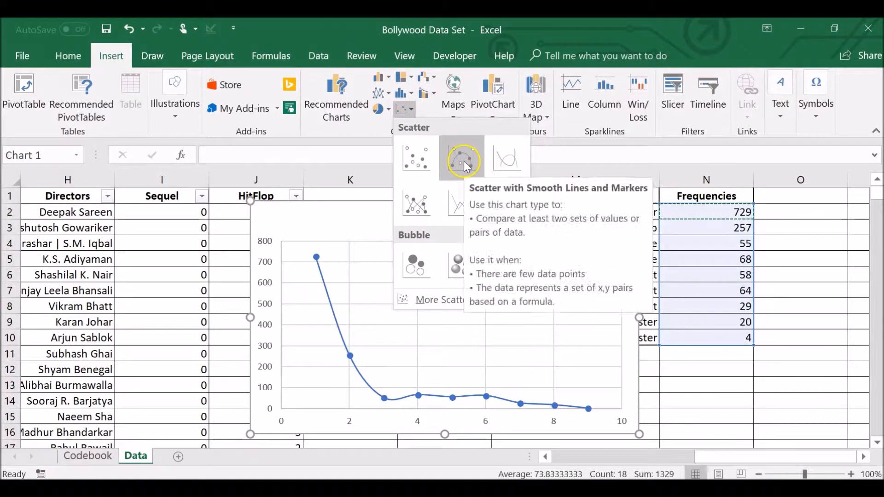
click(463, 161)
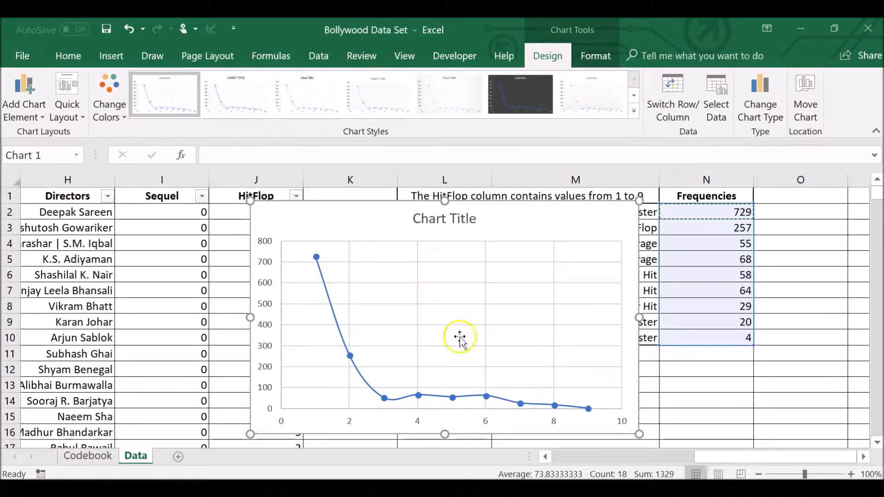
drag(503, 212, 608, 263)
Replace the scatter chart's placeholder title with "Frequencies".
click(562, 271)
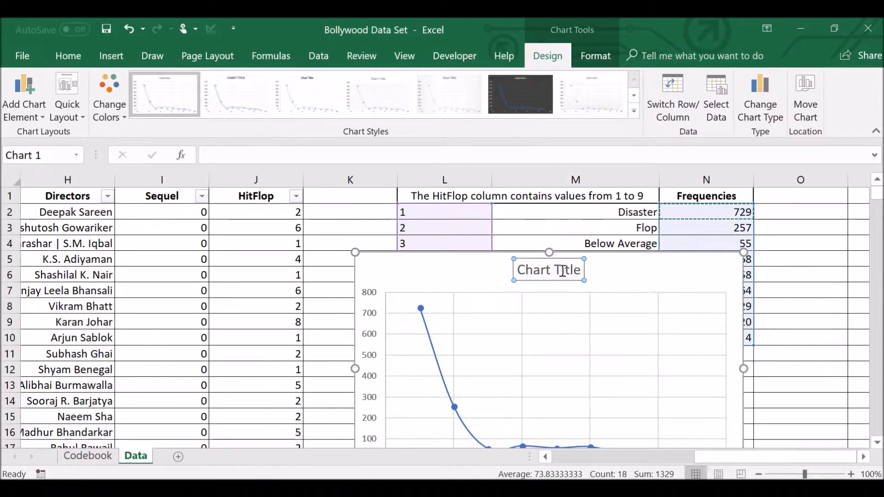
double_click(561, 270)
triple_click(561, 269)
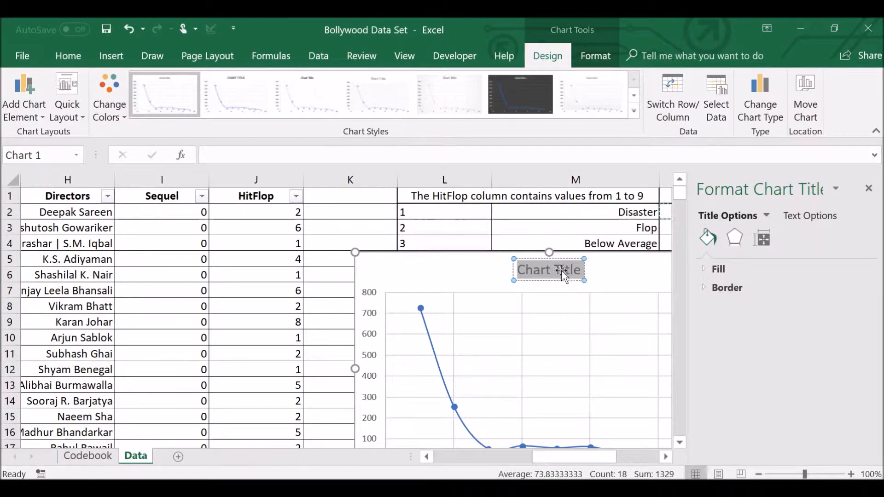
text(Frequn)
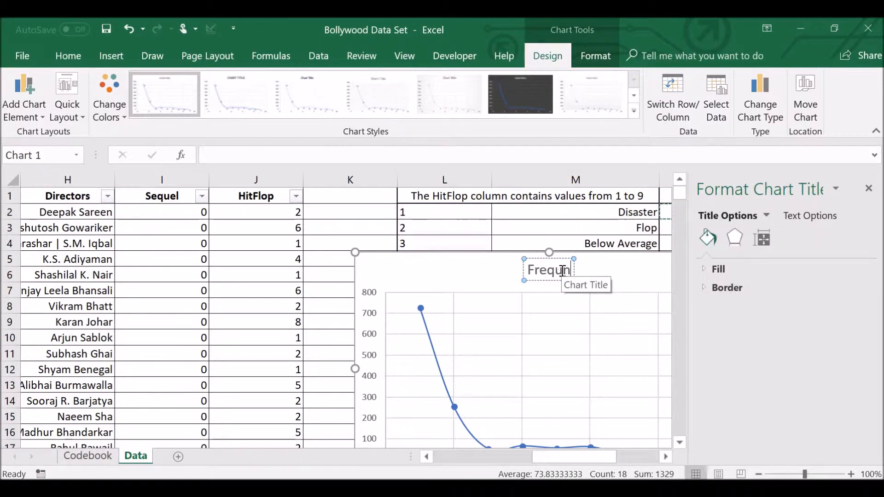
key(BackSpace)
text(encies)
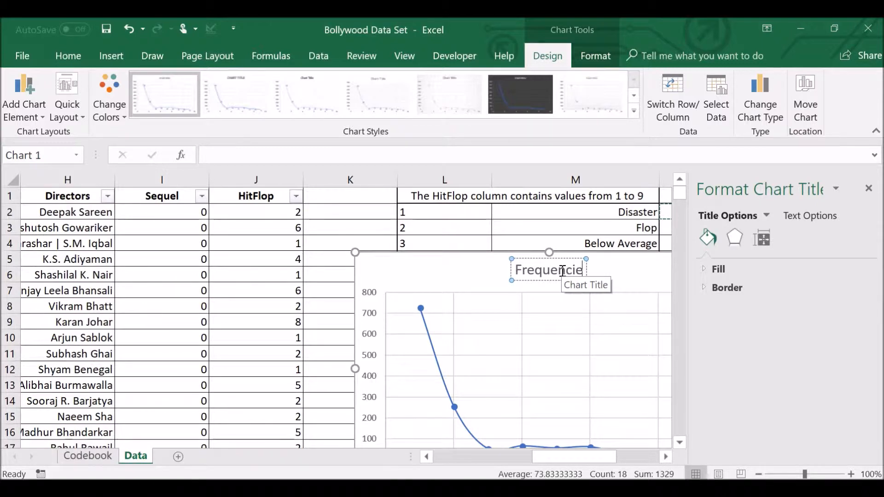
key(Return)
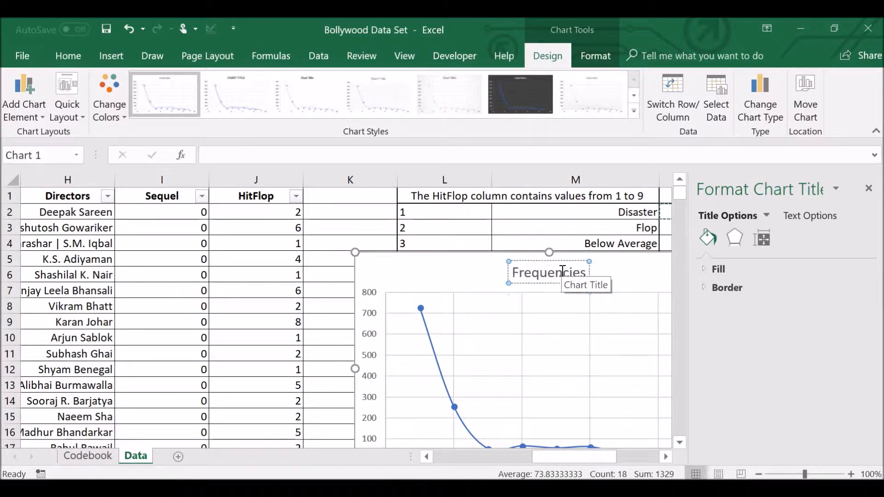
click(608, 282)
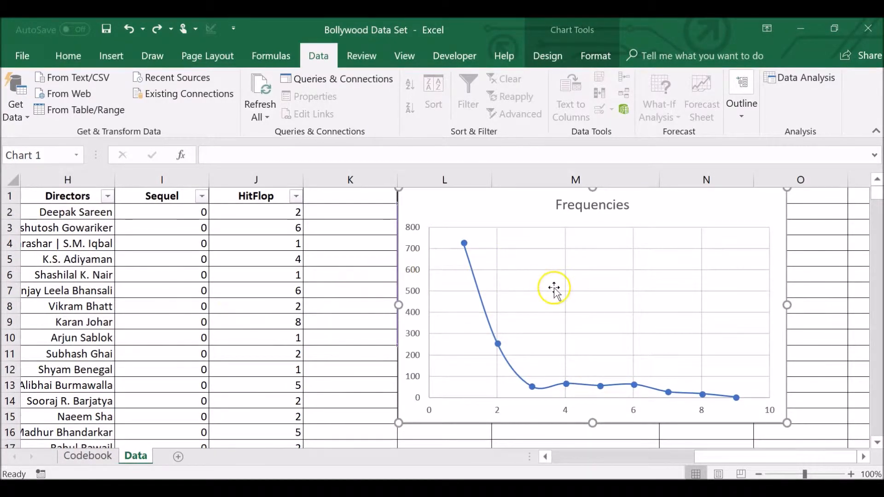
Widen the Frequencies chart to about the right edge of column O's middle and move it below the rating table, to about row 11.
drag(787, 305, 831, 305)
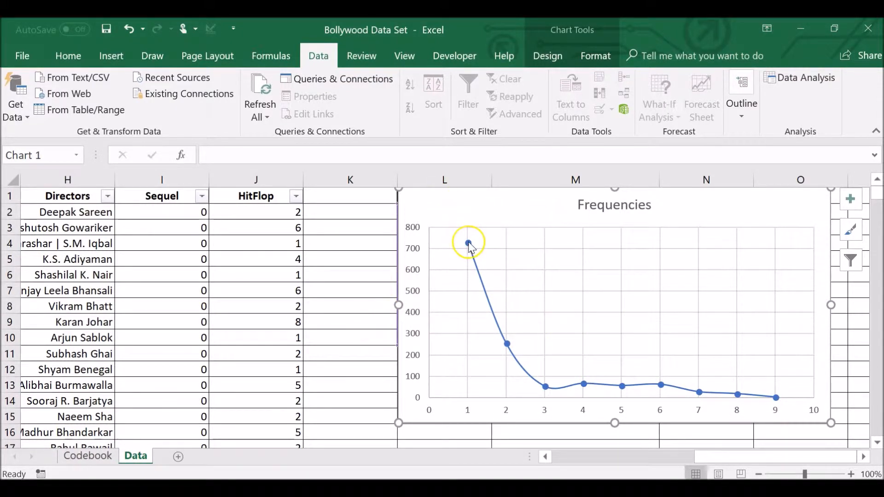
mouse_move(469, 246)
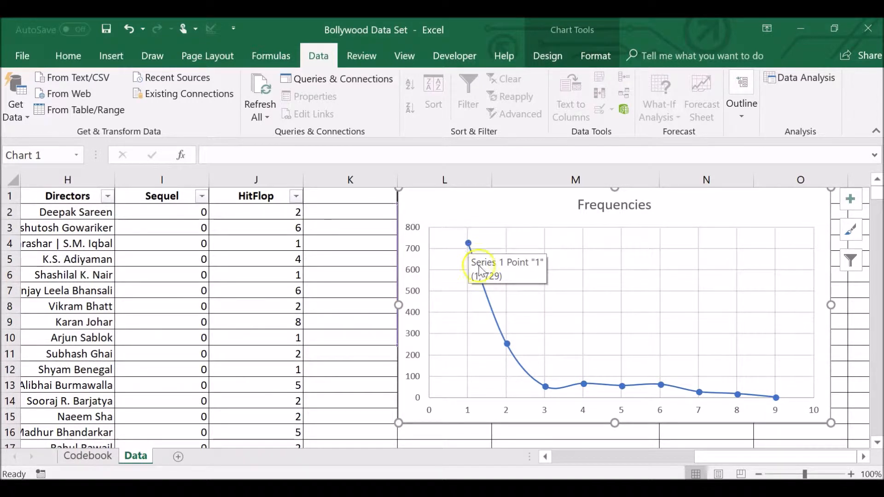
mouse_move(510, 351)
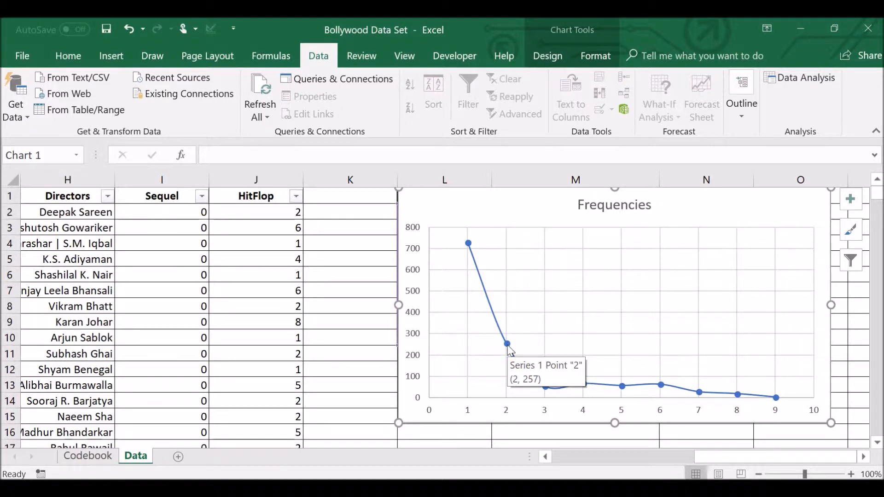
mouse_move(543, 203)
mouse_down()
mouse_move(636, 297)
mouse_move(542, 357)
mouse_move(537, 373)
mouse_move(538, 360)
mouse_up()
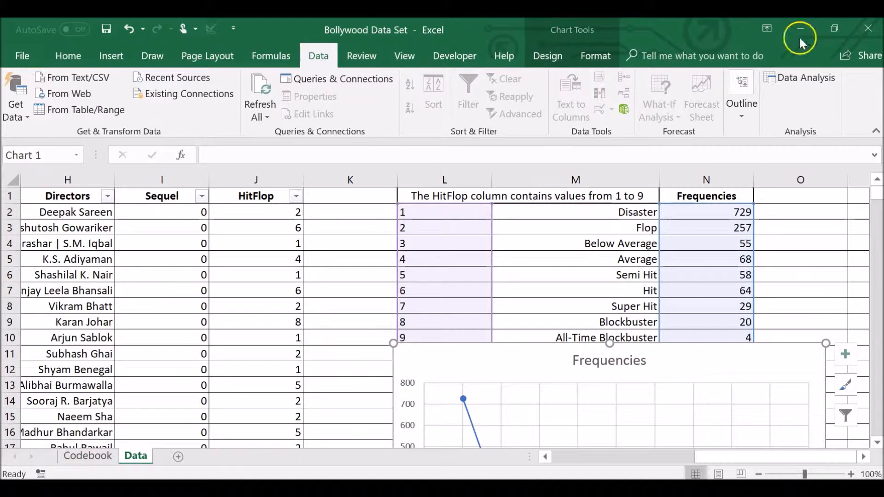
Start a Descriptive Statistics analysis with the HitFlop column J as input range and labels in the first row.
click(793, 79)
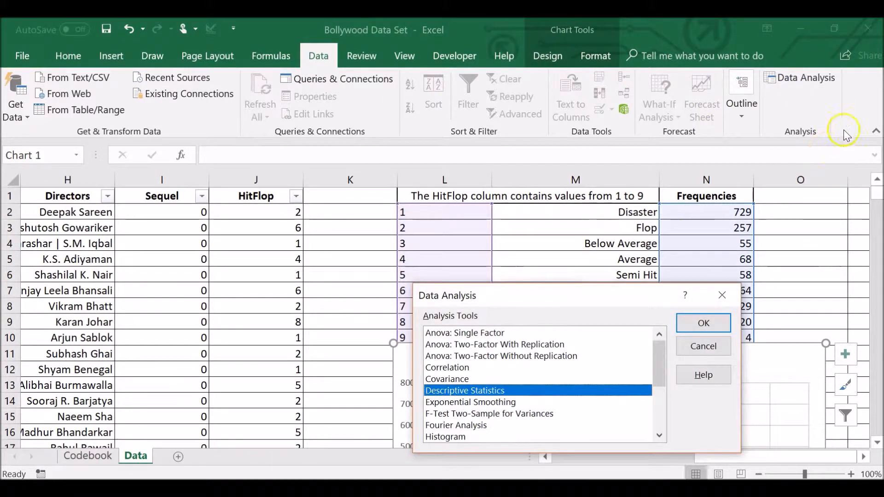
click(534, 393)
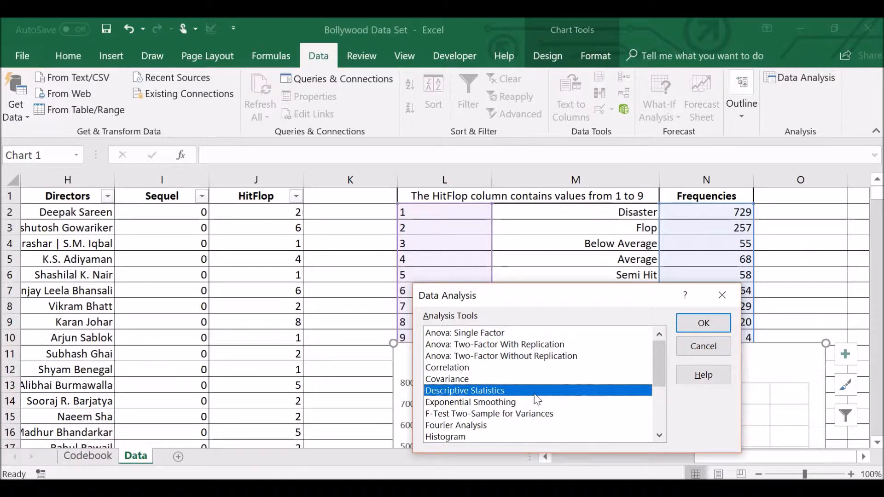
click(703, 322)
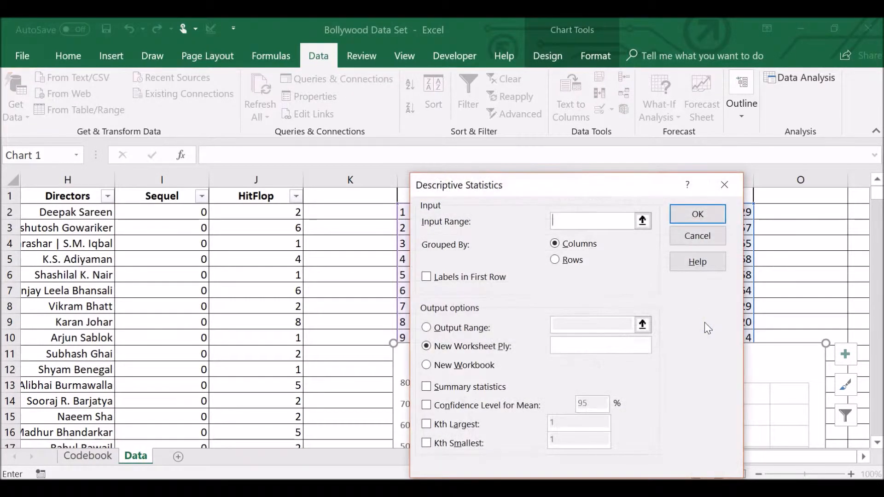
click(642, 220)
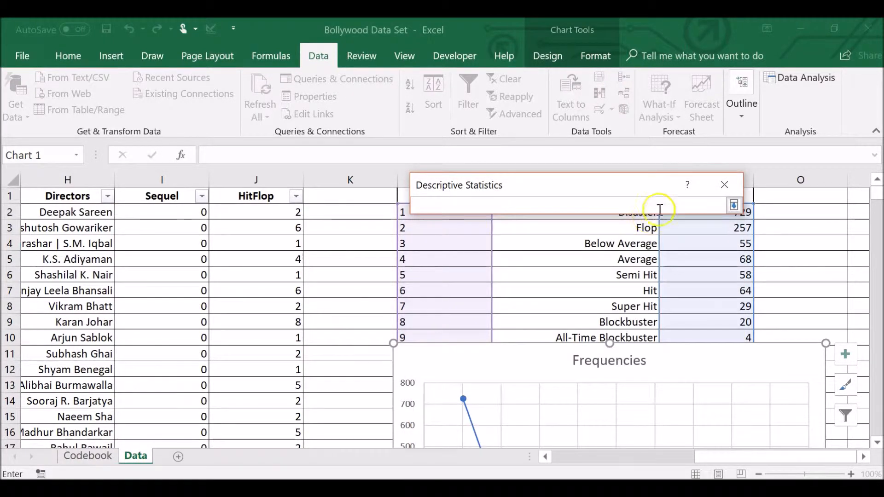
click(287, 178)
click(733, 205)
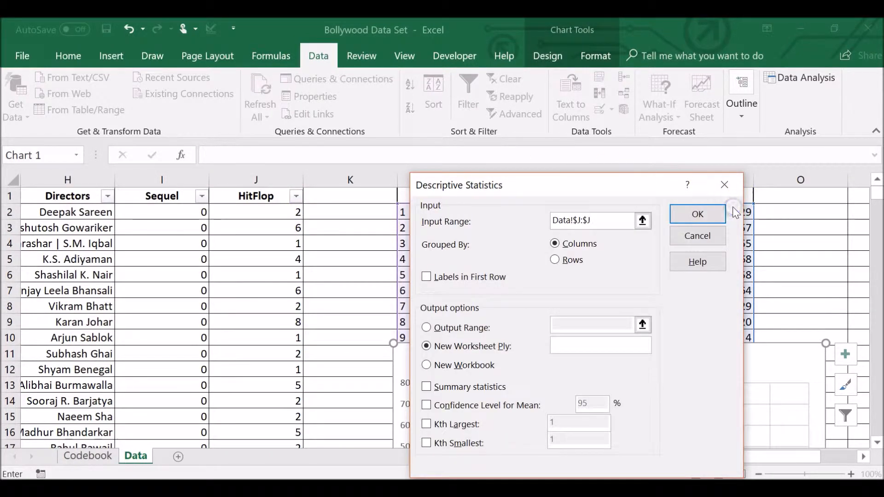
click(481, 278)
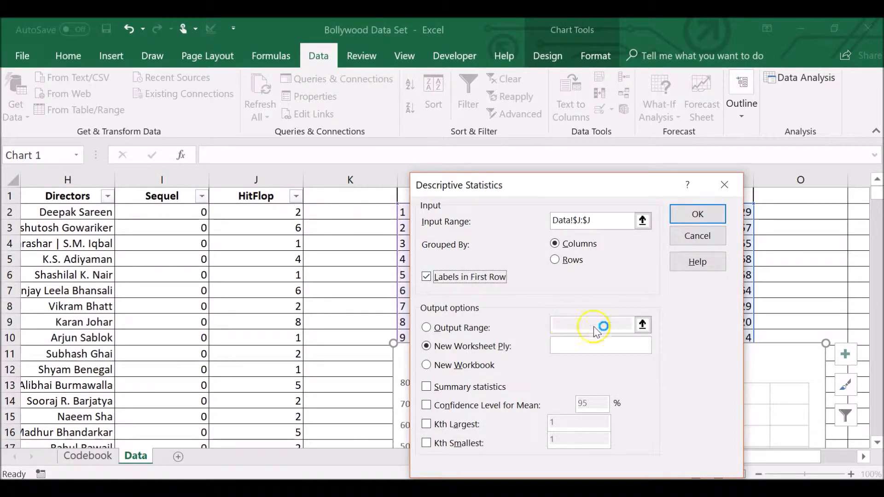
Output the analysis to a new worksheet "UA-Hit-Flop" with summary statistics, 95% confidence level for mean, Kth largest 1 and Kth smallest 1.
click(639, 341)
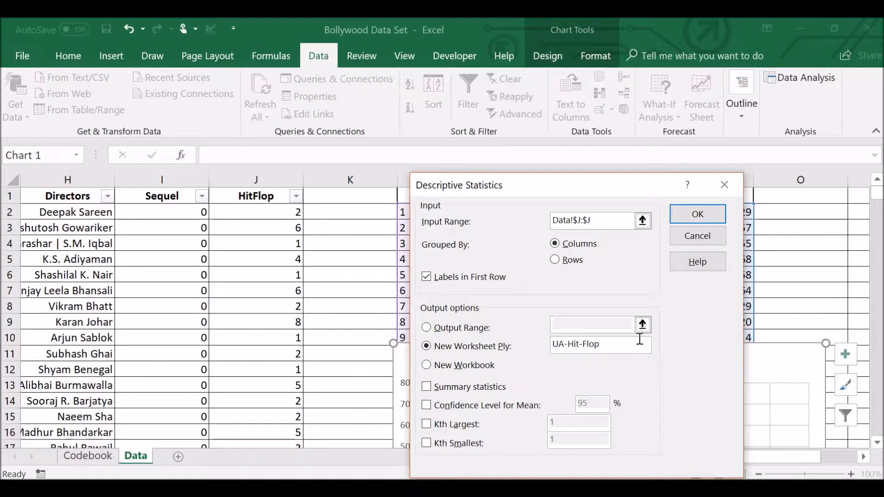
click(435, 388)
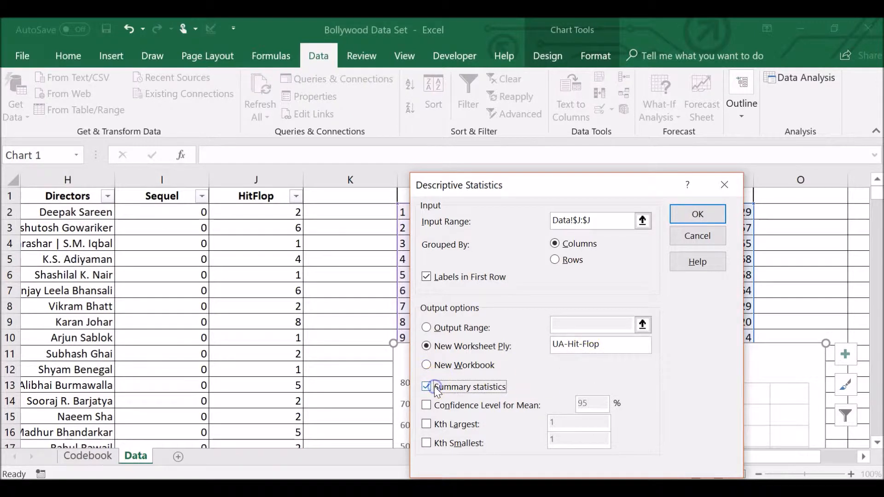
click(456, 409)
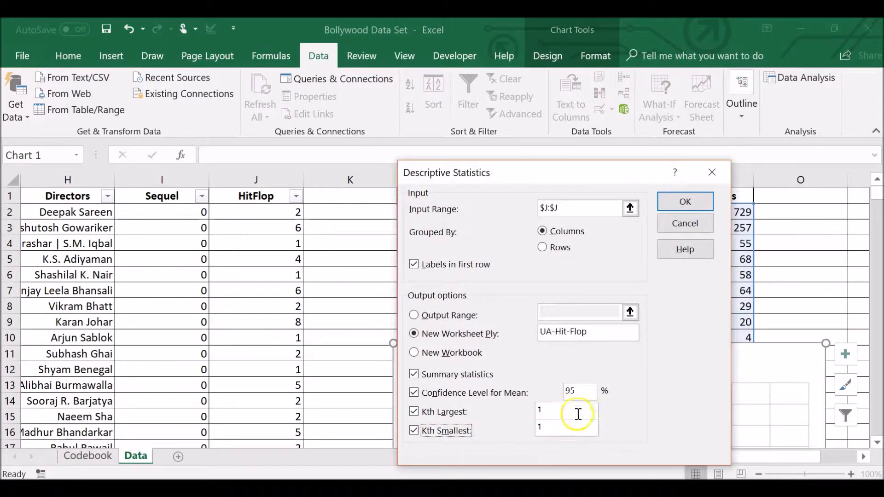
click(684, 198)
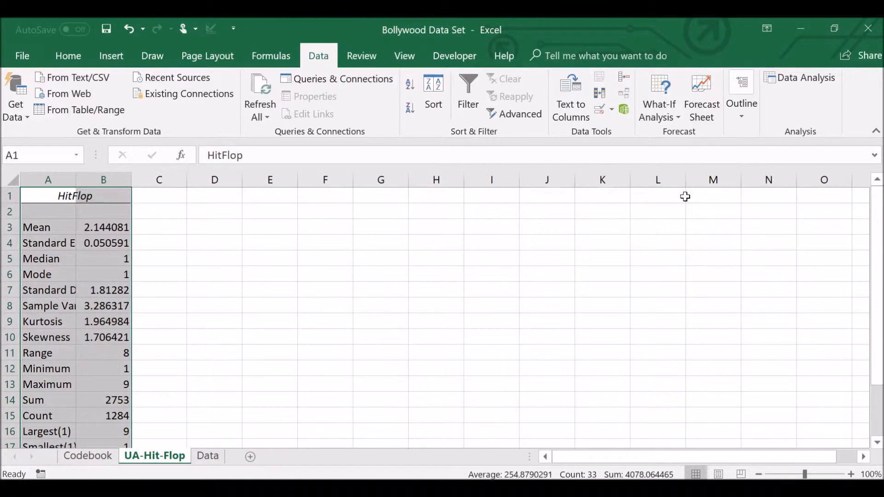
Widen columns B and A of the UA-Hit-Flop sheet to fit the statistic values and labels.
drag(104, 240, 104, 258)
click(104, 241)
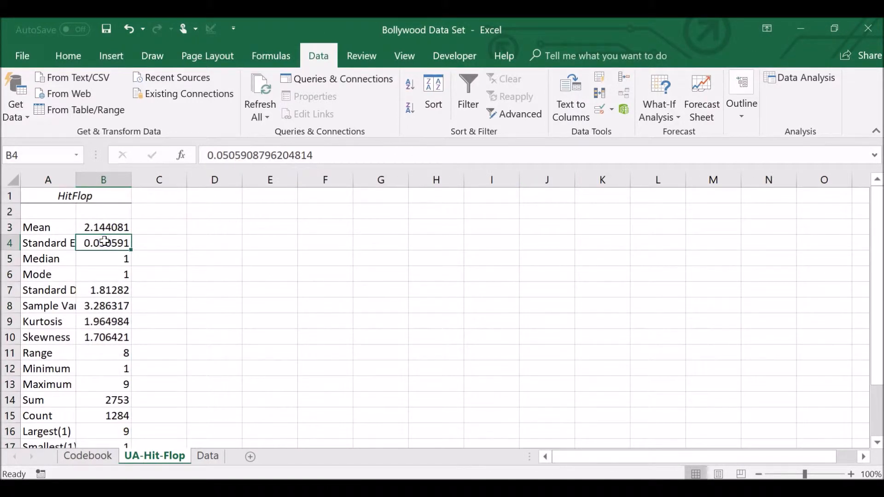
drag(131, 174, 200, 180)
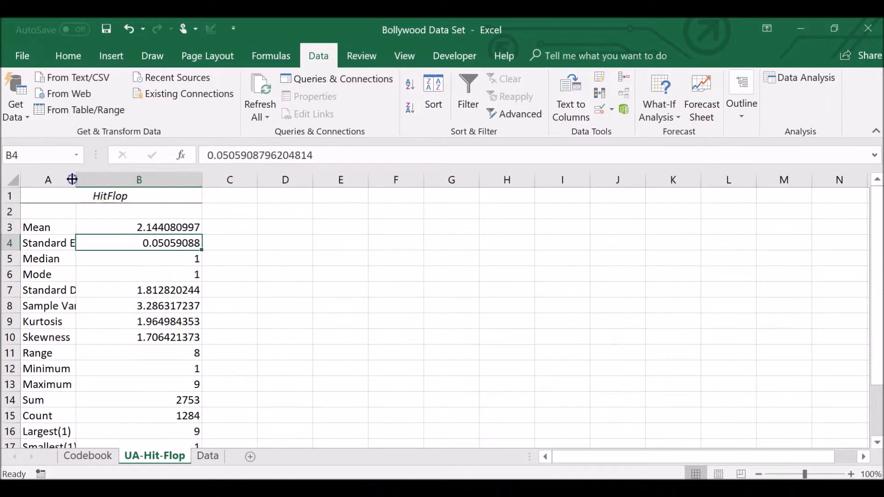
drag(72, 179, 122, 188)
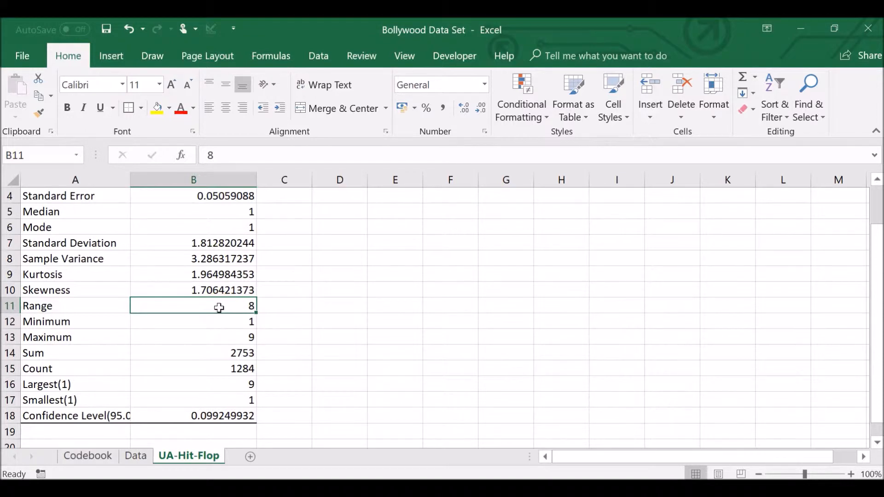
Move the HitFlop scatter chart on the Data sheet down to about row 14 and return to the UA-Hit-Flop sheet.
click(148, 459)
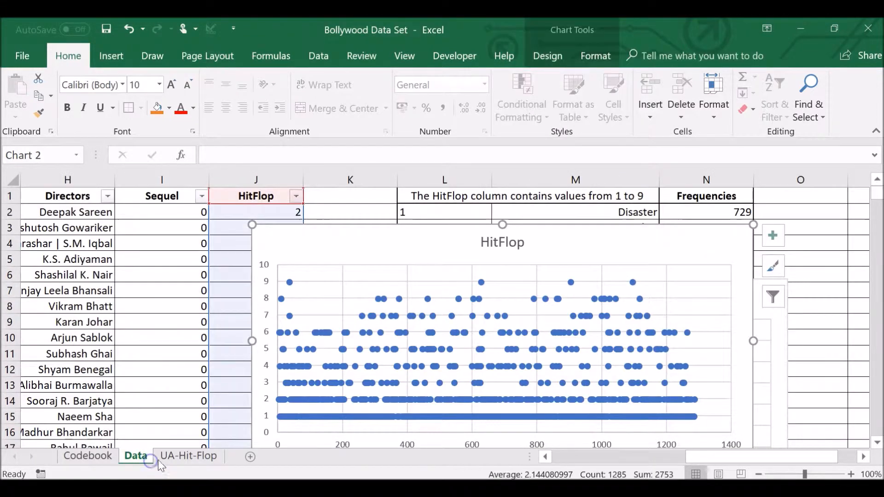
drag(444, 244, 585, 406)
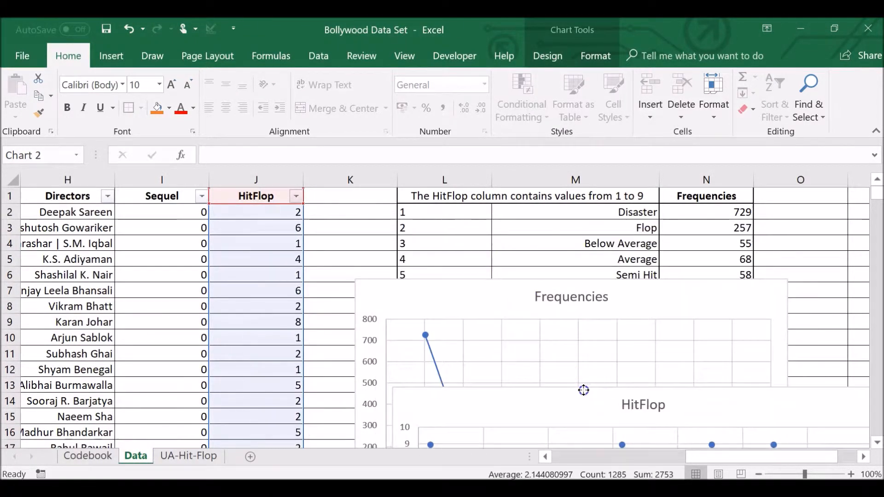
click(214, 456)
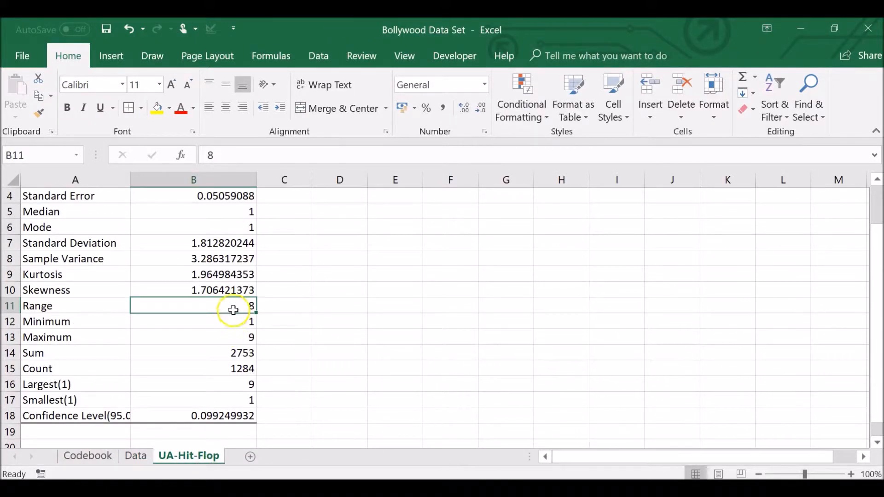
Examine the HitFlop minimum, maximum, sum, count, largest, smallest and standard deviation entries in the statistics table.
click(199, 326)
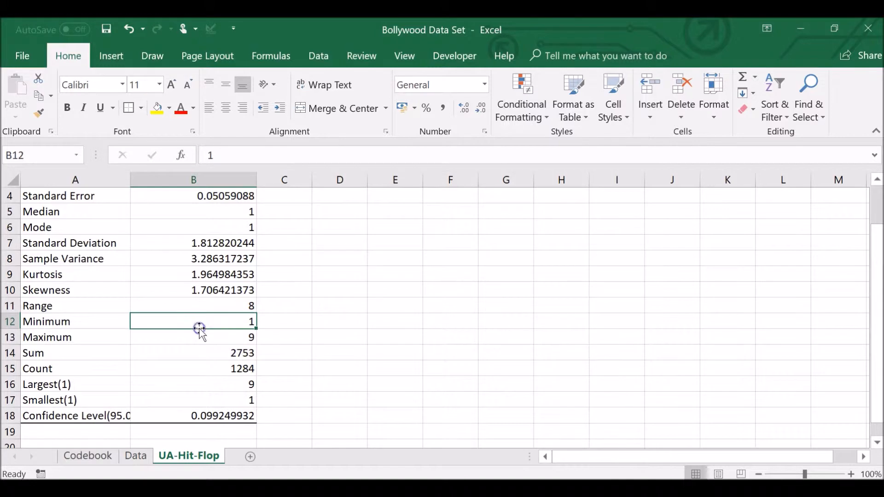
click(199, 340)
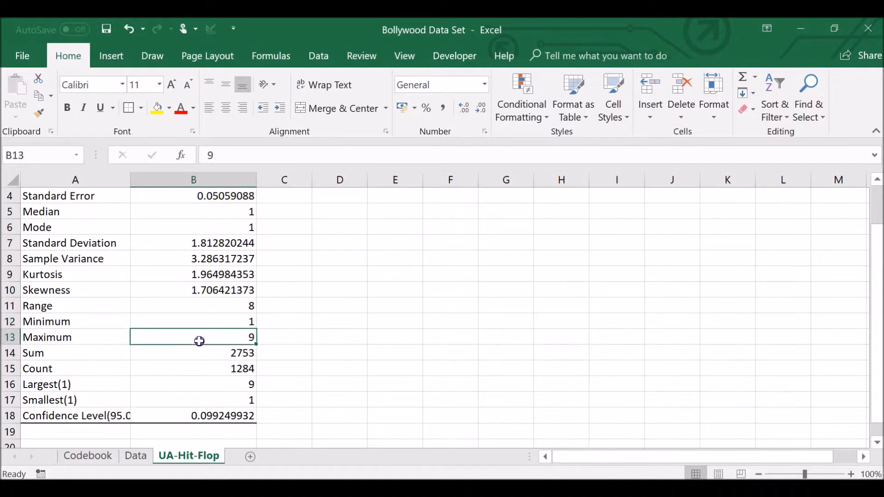
click(204, 353)
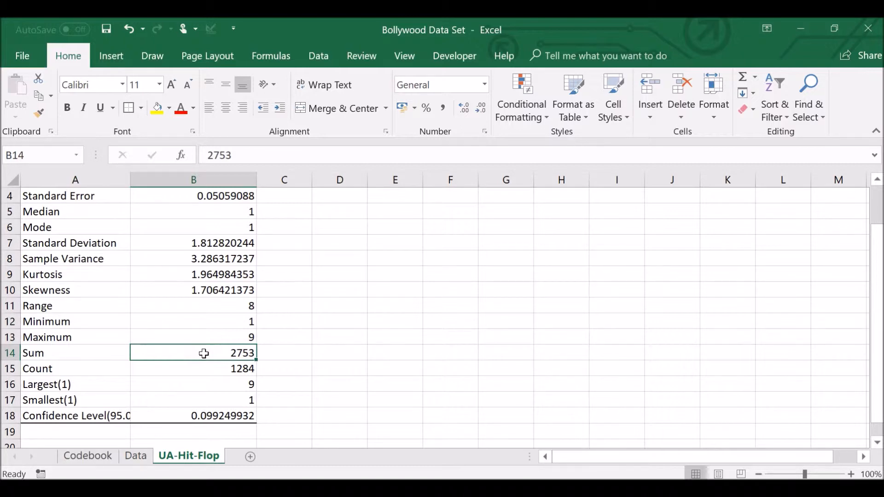
click(209, 369)
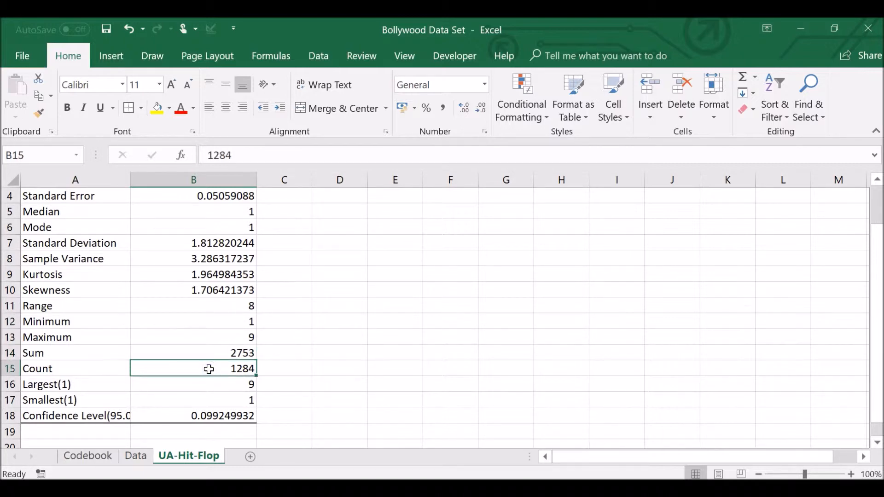
click(214, 387)
click(219, 404)
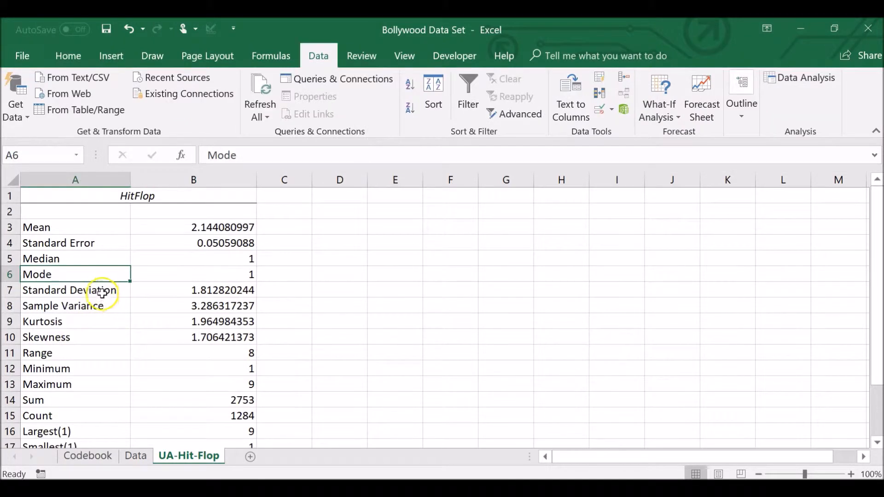
click(102, 289)
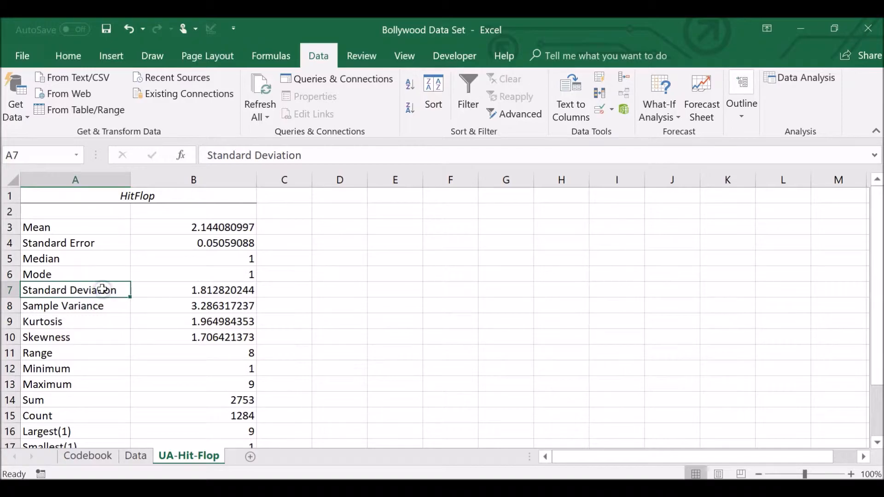